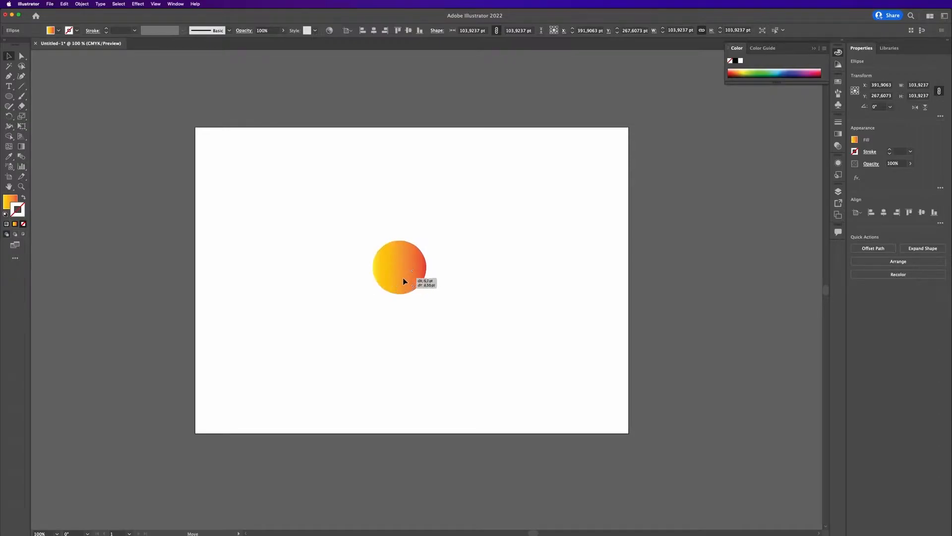
Centre the gradient circle on the artboard and add a Transform effect with 90% horizontal scale, 100 pt horizontal move and 50 copies
{"action": "left_click", "coordinate": [373, 30]}
{"action": "left_click", "coordinate": [408, 31]}
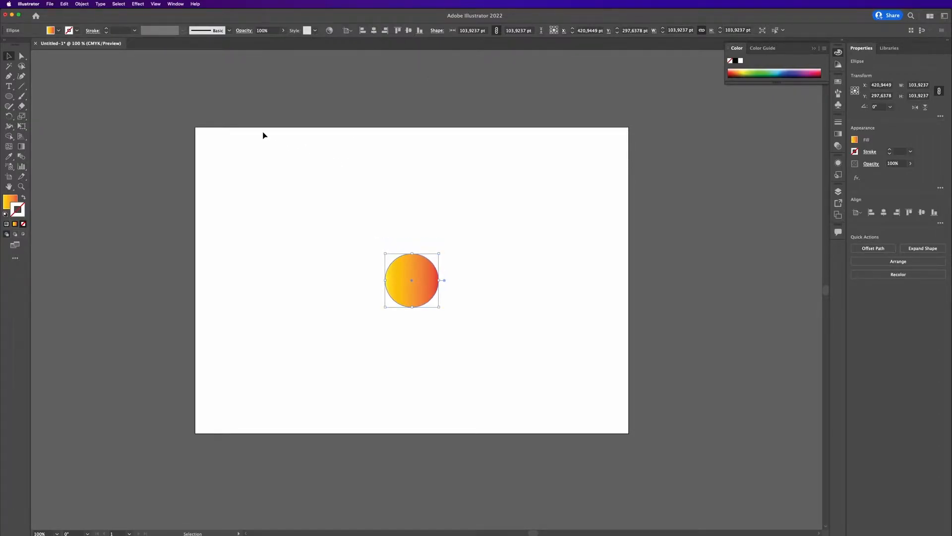
{"action": "left_click", "coordinate": [138, 5]}
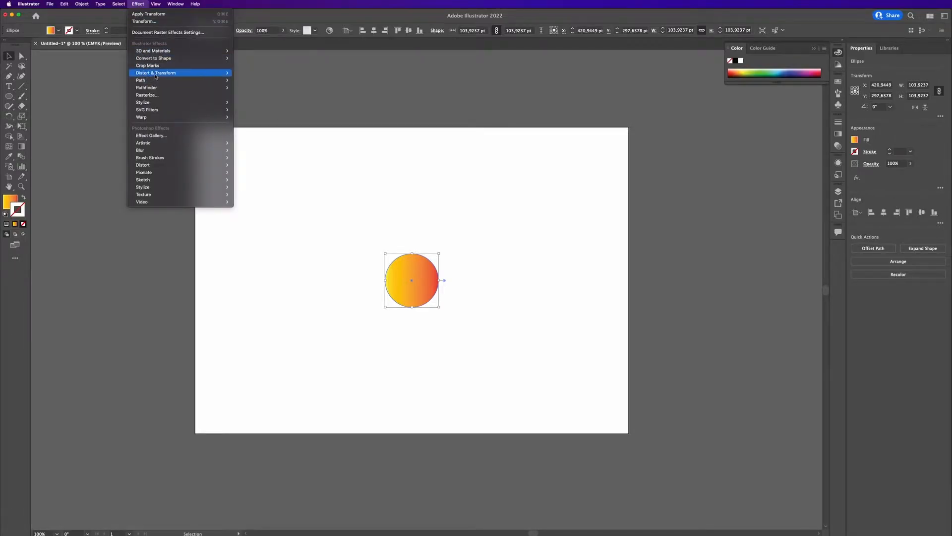
{"action": "mouse_move", "coordinate": [163, 73]}
{"action": "left_click", "coordinate": [245, 95]}
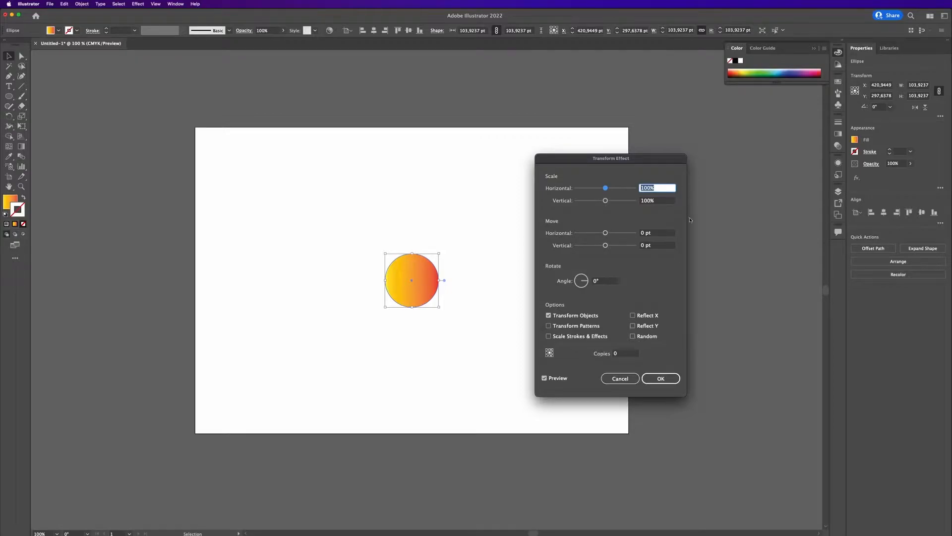
{"action": "type", "text": "90"}
{"action": "left_click_drag", "start_coordinate": [657, 236], "coordinate": [618, 234]}
{"action": "type", "text": "100"}
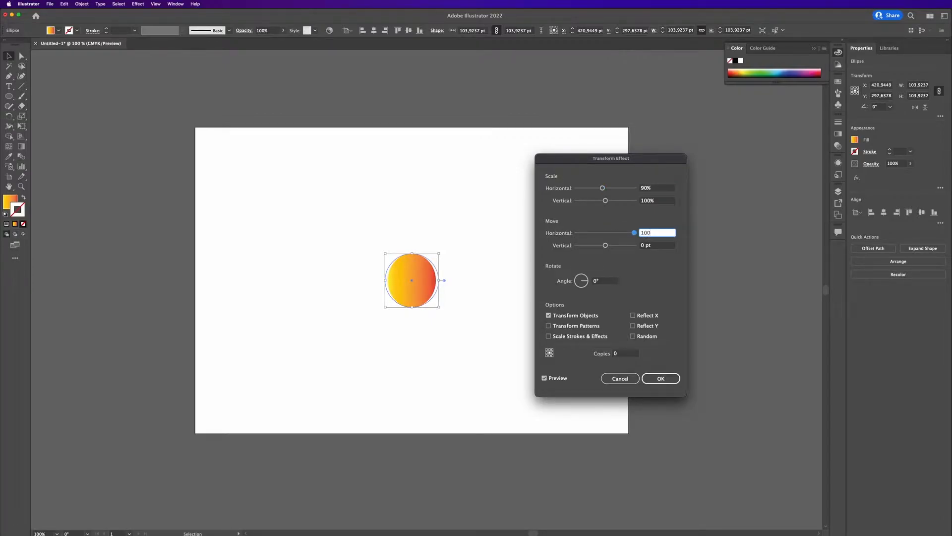
{"action": "left_click", "coordinate": [626, 353]}
{"action": "type", "text": "50"}
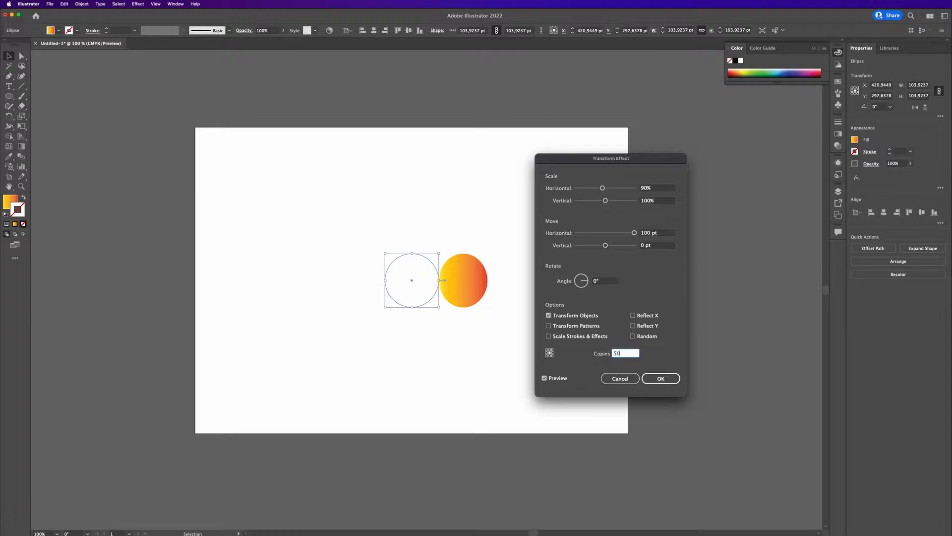
Set the Transform effect's rotation angle to 32° and apply the effect to the circle
{"action": "left_click", "coordinate": [606, 281]}
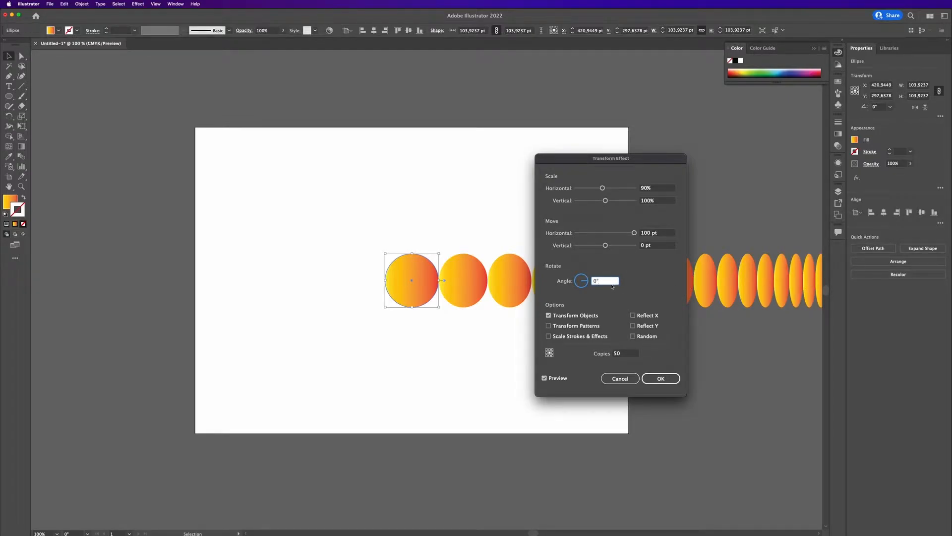
{"action": "key", "text": "shift+Up"}
{"action": "key", "text": "shift+Up"}
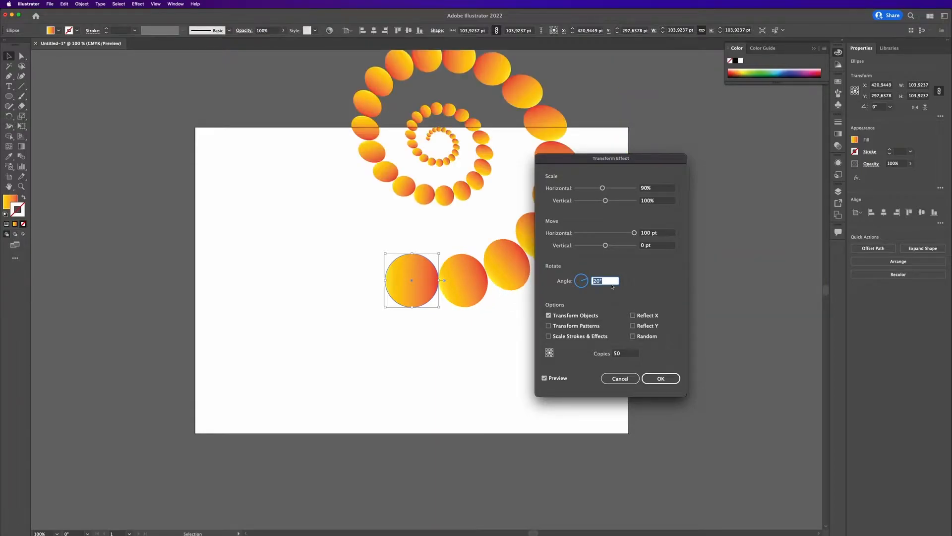
{"action": "key", "text": "shift+Up"}
{"action": "key", "text": "Up"}
{"action": "key", "text": "Up"}
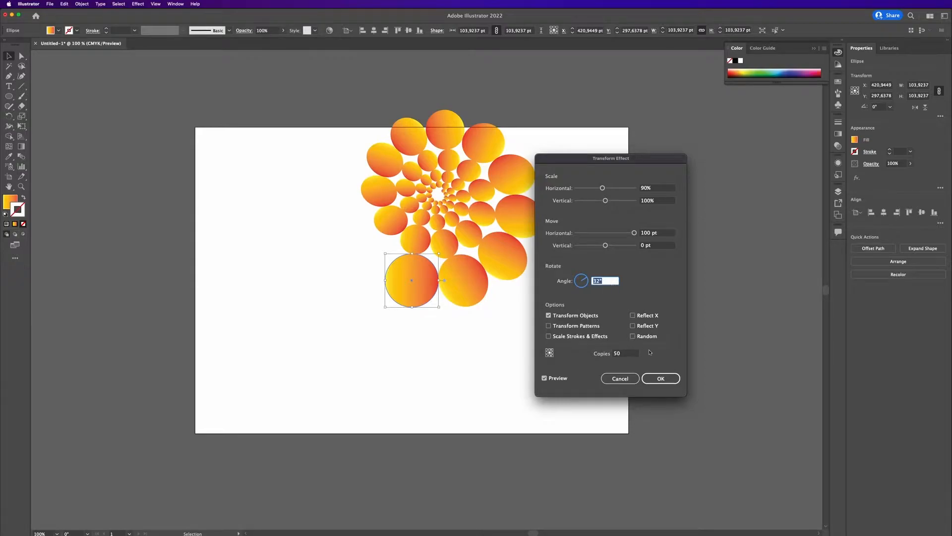
{"action": "left_click", "coordinate": [660, 378]}
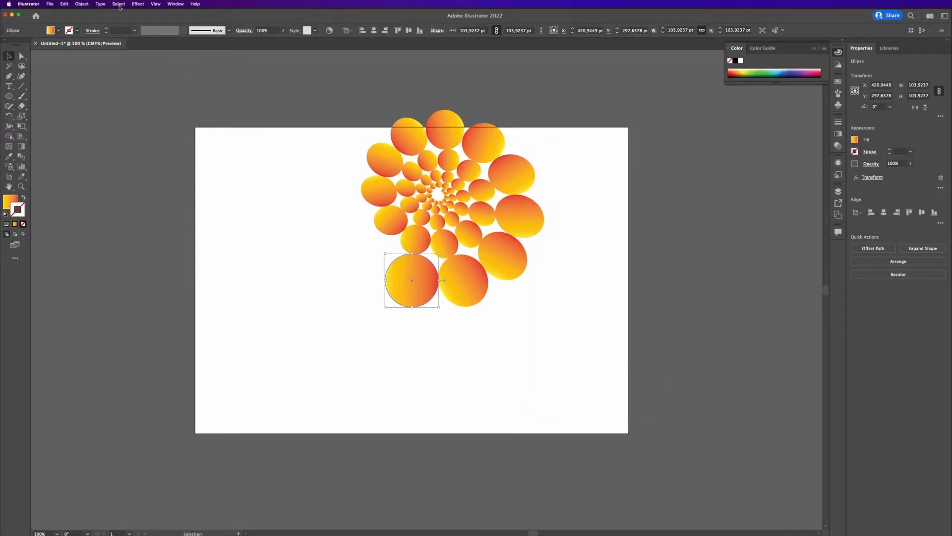
Expand the appearance of the spiral of circles into editable shapes and try moving them on the artboard
{"action": "left_click", "coordinate": [81, 4]}
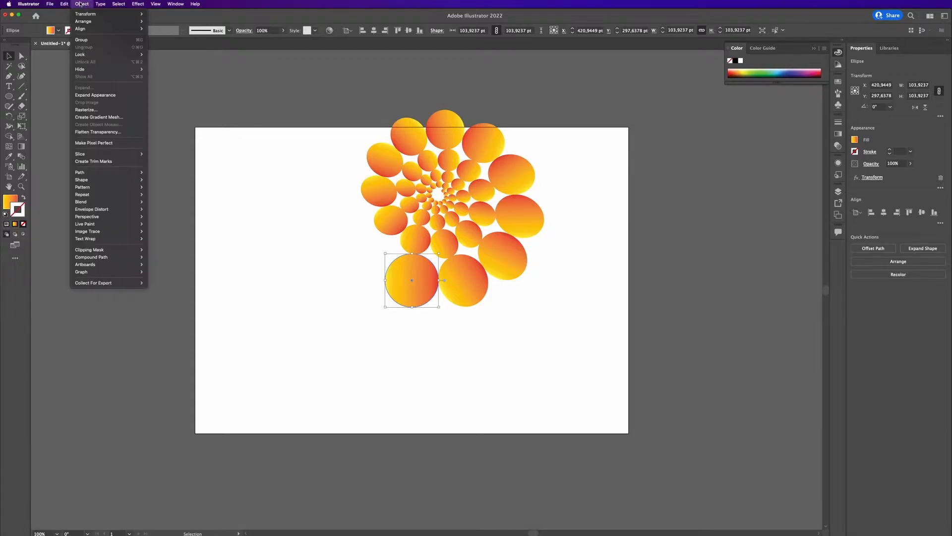
{"action": "left_click", "coordinate": [97, 95]}
{"action": "left_click_drag", "start_coordinate": [474, 281], "coordinate": [451, 341]}
{"action": "left_click_drag", "start_coordinate": [522, 366], "coordinate": [601, 412]}
{"action": "mouse_move", "coordinate": [525, 348]}
{"action": "left_mouse_down"}
{"action": "mouse_move", "coordinate": [447, 311]}
{"action": "mouse_move", "coordinate": [522, 351]}
{"action": "left_mouse_up"}
{"action": "left_click", "coordinate": [626, 323]}
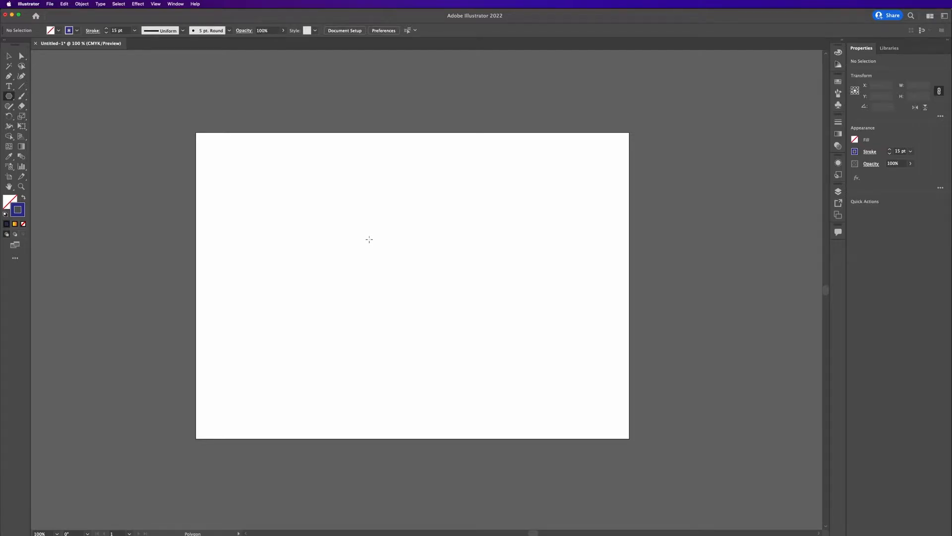
Draw a hexagon about 226 pt wide and 196 pt high and centre it on the artboard
{"action": "left_click_drag", "start_coordinate": [367, 237], "coordinate": [412, 273]}
{"action": "left_click", "coordinate": [374, 30]}
{"action": "left_click", "coordinate": [398, 30]}
{"action": "left_click", "coordinate": [408, 31]}
Duplicate the hexagon in place and give the copy on top a magenta 5 pt stroke
{"action": "key", "text": "a"}
{"action": "key", "text": "v"}
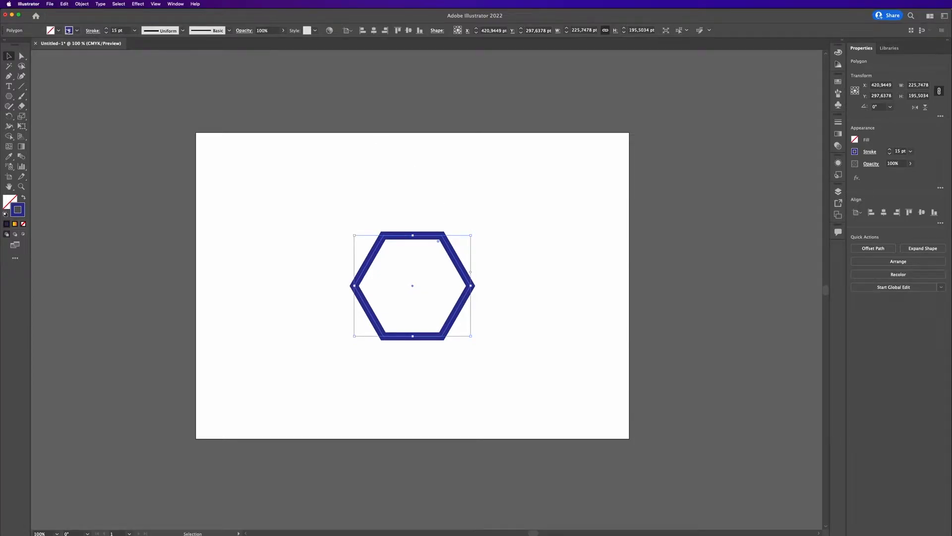
{"action": "left_click", "coordinate": [77, 31]}
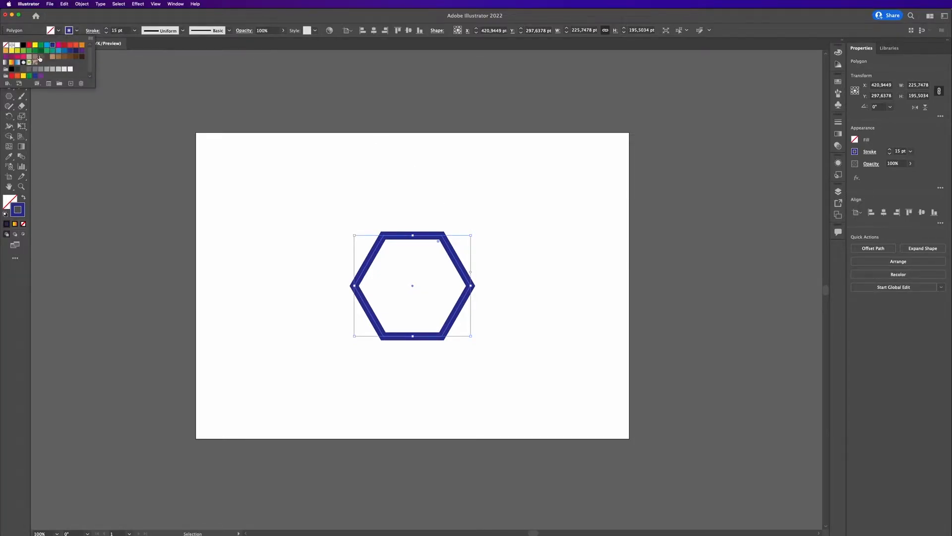
{"action": "left_click", "coordinate": [61, 45]}
{"action": "left_click", "coordinate": [106, 32]}
{"action": "left_click", "coordinate": [106, 33]}
{"action": "left_click", "coordinate": [106, 32]}
{"action": "left_click", "coordinate": [106, 32]}
{"action": "left_click", "coordinate": [105, 32]}
{"action": "left_click", "coordinate": [106, 32]}
{"action": "left_click", "coordinate": [106, 32]}
{"action": "left_click", "coordinate": [106, 33]}
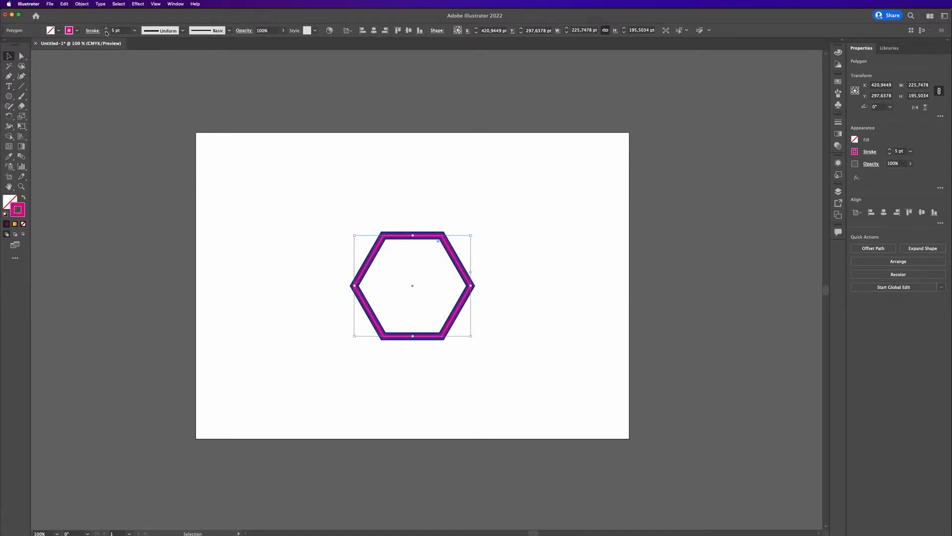
Expand the fill and stroke of both stacked hexagons and open the additional Pathfinder options
{"action": "left_click", "coordinate": [283, 218]}
{"action": "left_click_drag", "start_coordinate": [313, 217], "coordinate": [476, 301]}
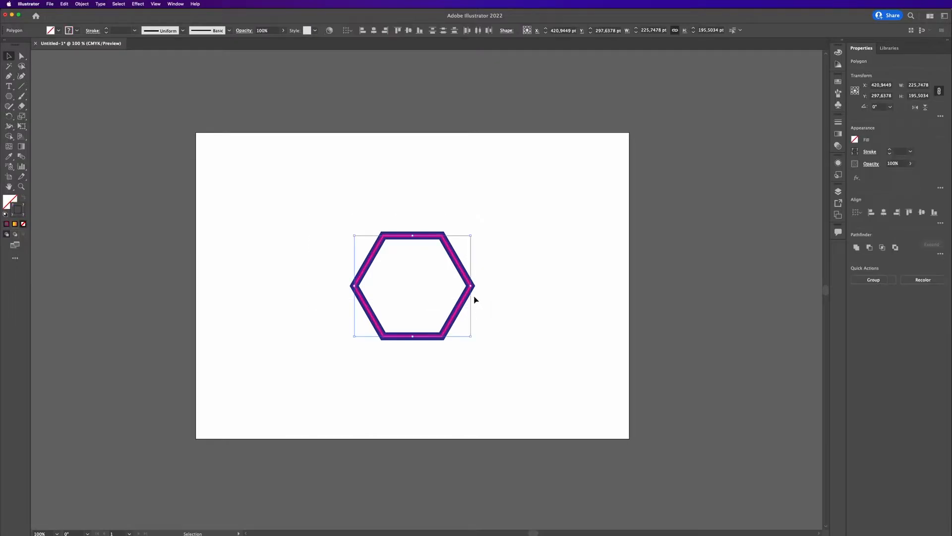
{"action": "left_click", "coordinate": [87, 3]}
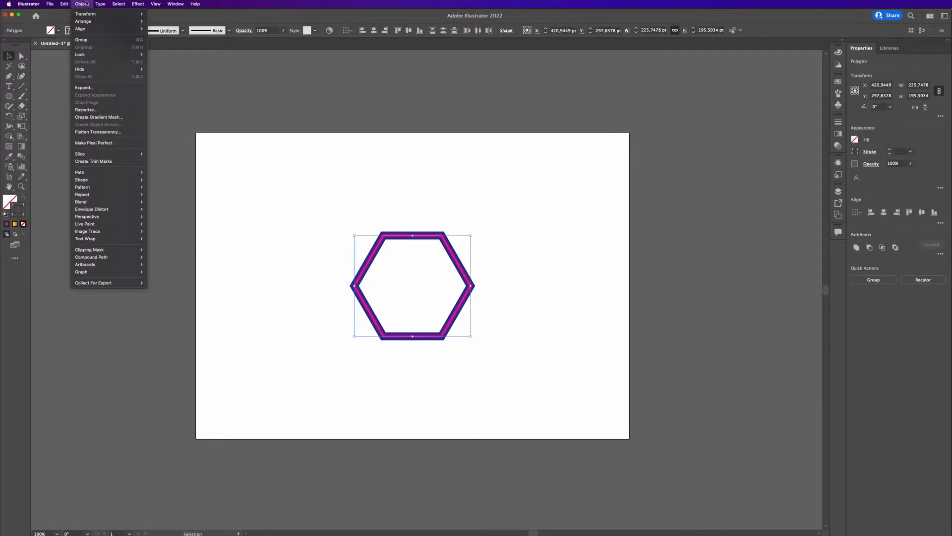
{"action": "left_click", "coordinate": [85, 87]}
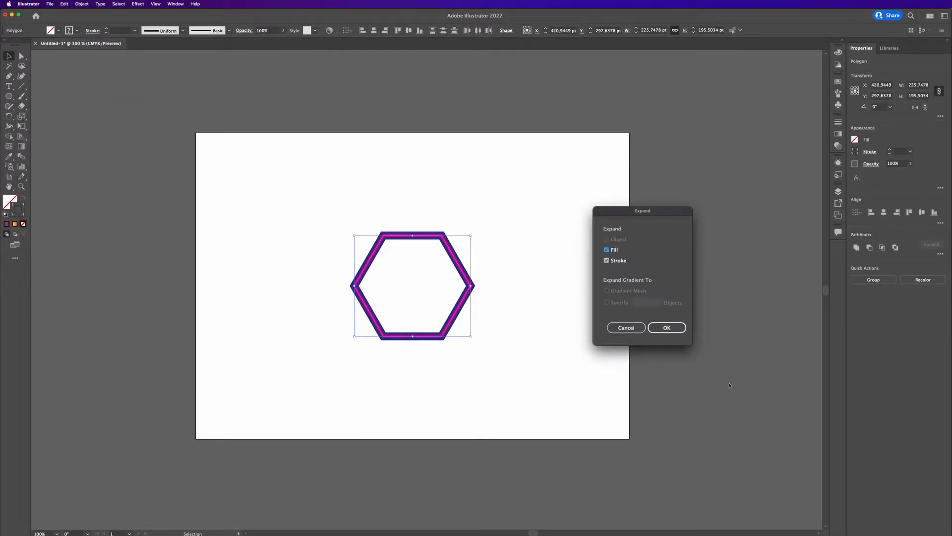
{"action": "left_click", "coordinate": [657, 325]}
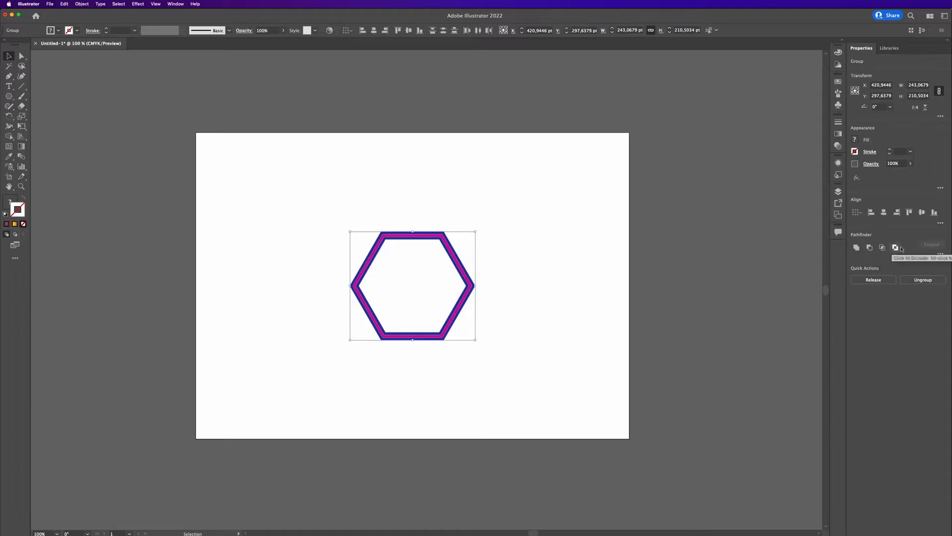
{"action": "left_click", "coordinate": [940, 254]}
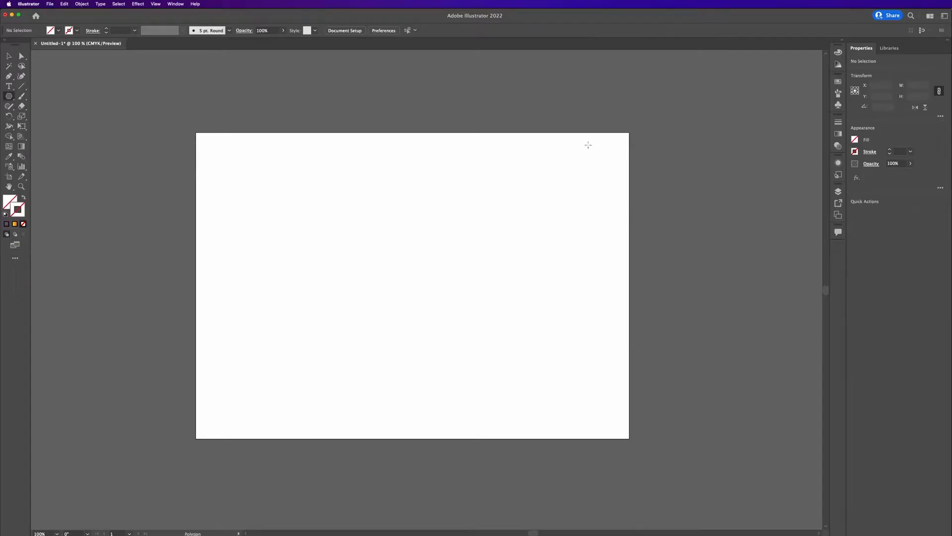
Draw a new hexagon about 291 pt wide and 252 pt high and centre it on the artboard
{"action": "left_click_drag", "start_coordinate": [355, 238], "coordinate": [412, 284]}
{"action": "key", "text": "v"}
{"action": "left_click", "coordinate": [374, 30]}
{"action": "left_click", "coordinate": [408, 30]}
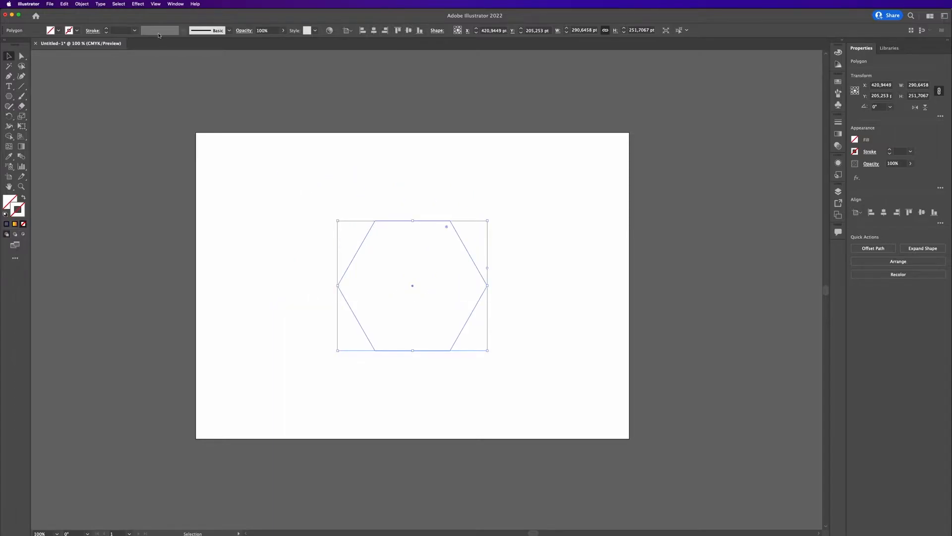
Give the new hexagon a dark blue stroke with a weight of 10 pt
{"action": "left_click", "coordinate": [77, 30]}
{"action": "left_click", "coordinate": [53, 45]}
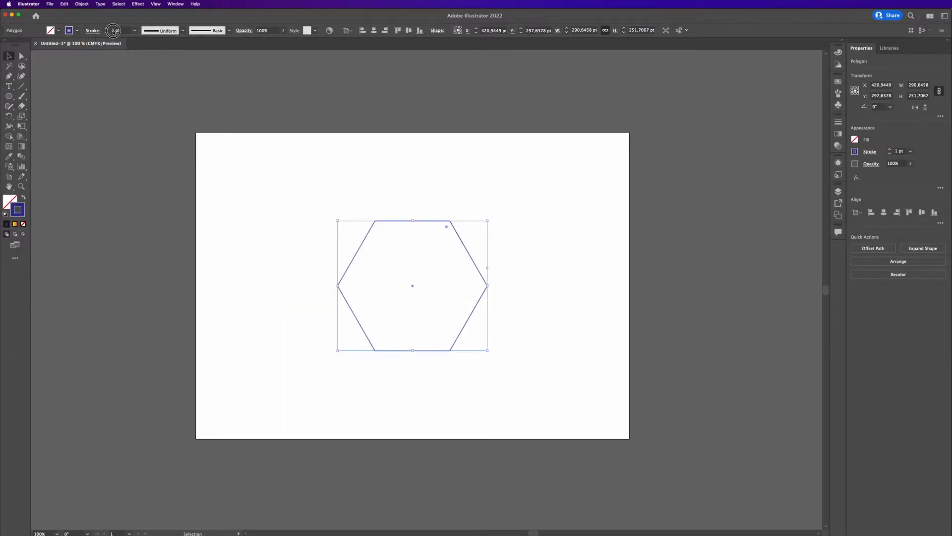
{"action": "left_click", "coordinate": [124, 30]}
{"action": "type", "text": "10"}
{"action": "key", "text": "Return"}
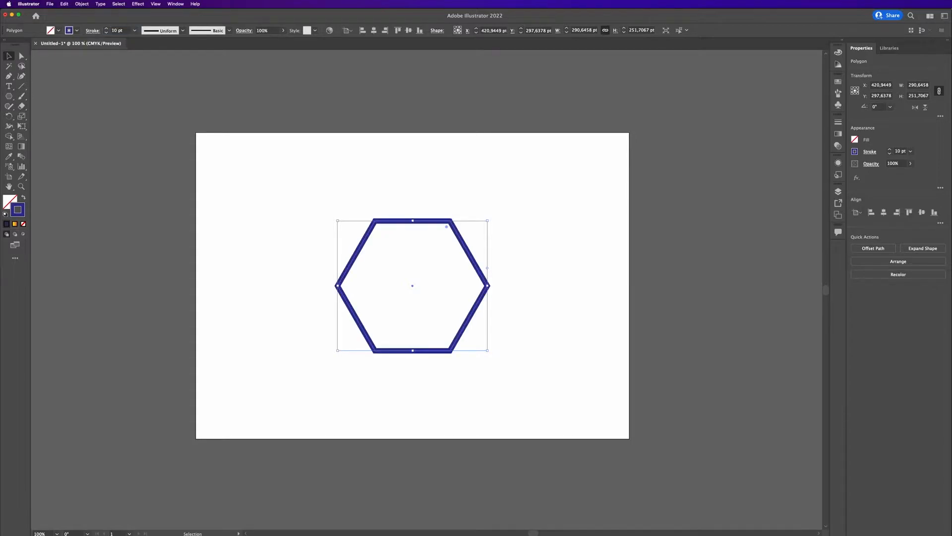
{"action": "left_click", "coordinate": [524, 237]}
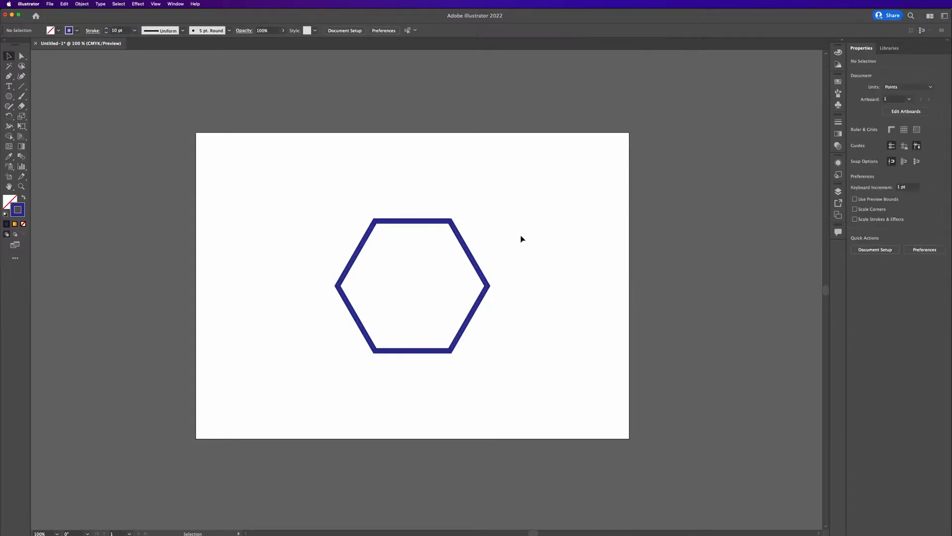
Duplicate the stroke within the hexagon's appearance and recolour the lower stroke magenta
{"action": "left_click", "coordinate": [479, 271]}
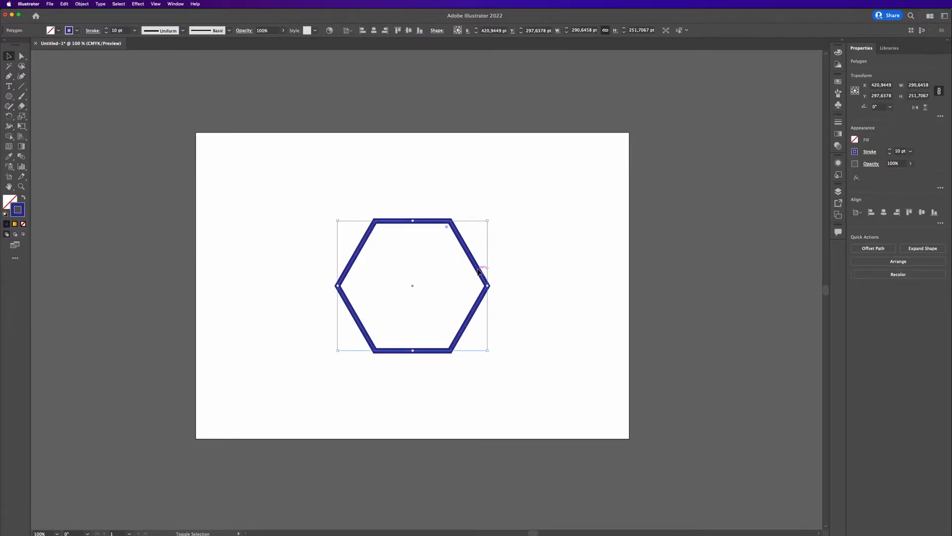
{"action": "key", "text": "shift+F6"}
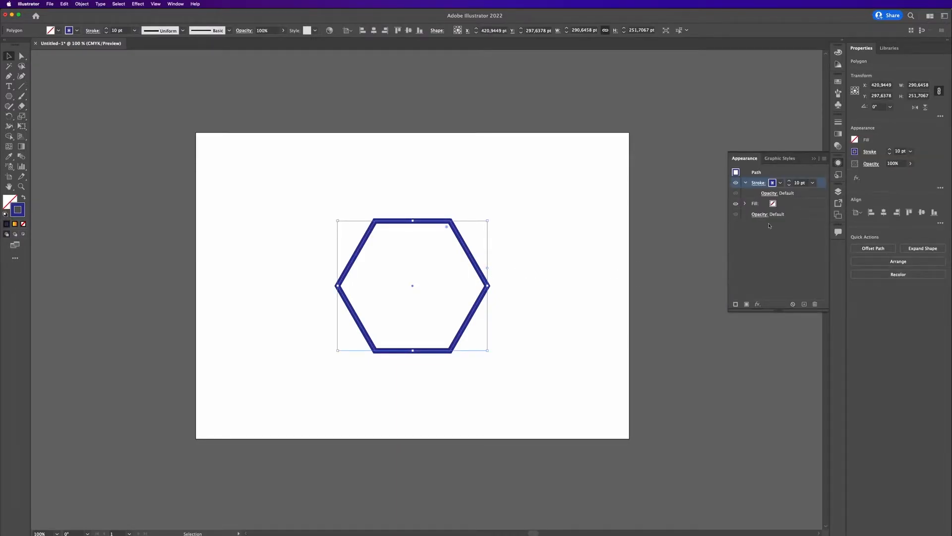
{"action": "left_click", "coordinate": [804, 304]}
{"action": "left_click", "coordinate": [774, 206]}
{"action": "left_click", "coordinate": [773, 204]}
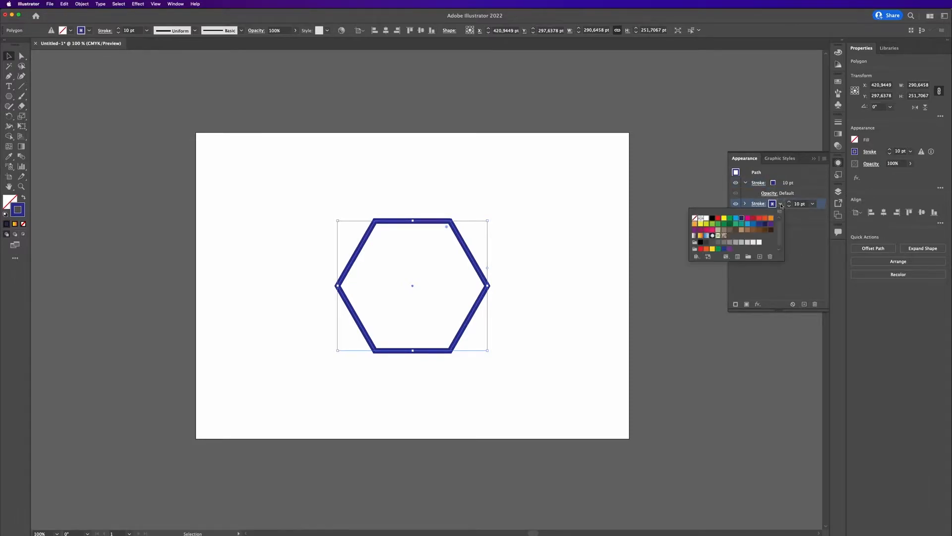
{"action": "left_click", "coordinate": [748, 217]}
Reduce the lower magenta stroke's weight to 5 pt
{"action": "left_click", "coordinate": [791, 205]}
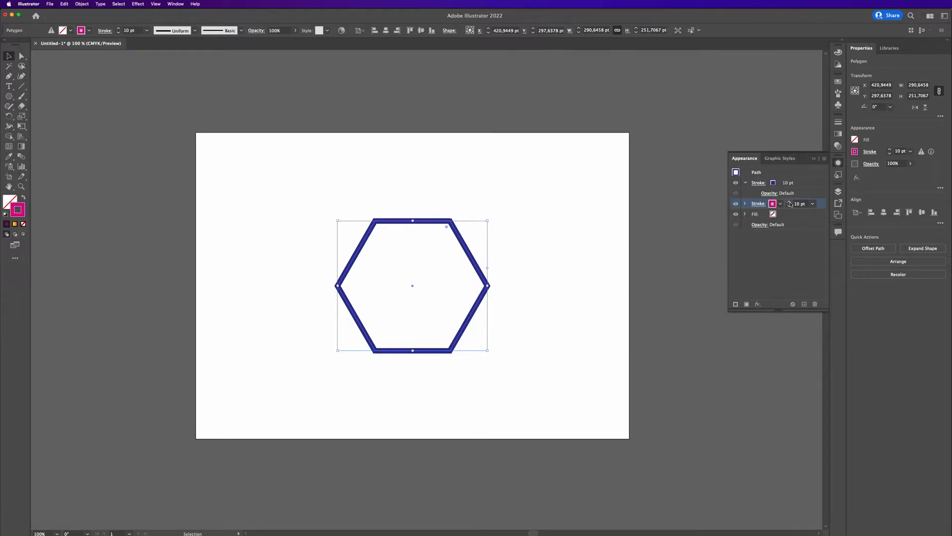
{"action": "left_click", "coordinate": [789, 206]}
{"action": "left_click", "coordinate": [790, 206]}
{"action": "left_click", "coordinate": [789, 206]}
{"action": "left_click", "coordinate": [789, 207]}
{"action": "left_click", "coordinate": [789, 206]}
Set the lower magenta stroke's weight to 20 pt and deselect the hexagon
{"action": "left_click", "coordinate": [800, 204]}
{"action": "type", "text": "20"}
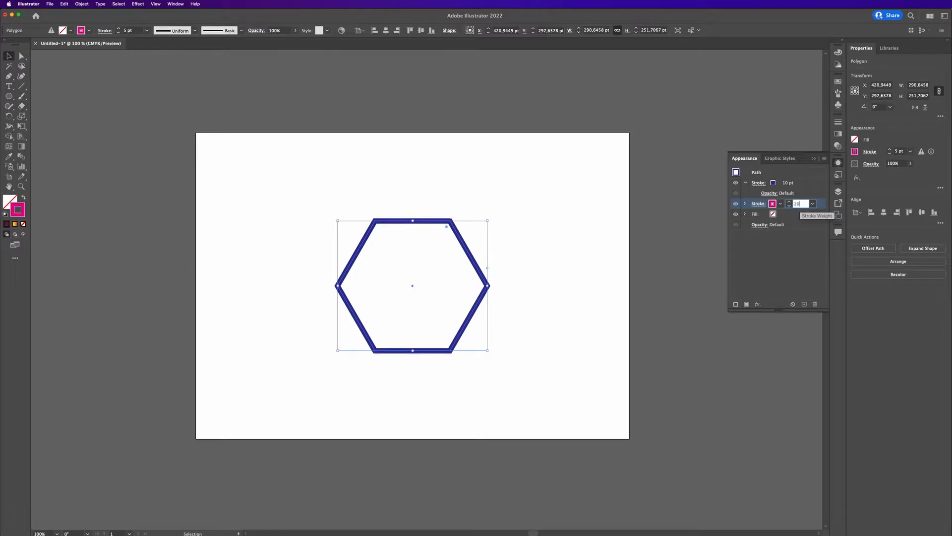
{"action": "key", "text": "Return"}
{"action": "left_click", "coordinate": [790, 283]}
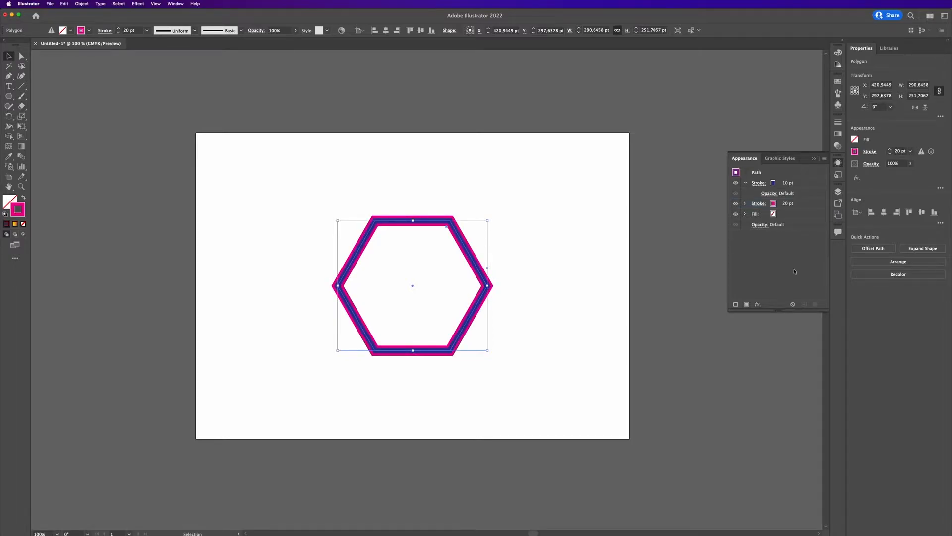
{"action": "left_click", "coordinate": [556, 204]}
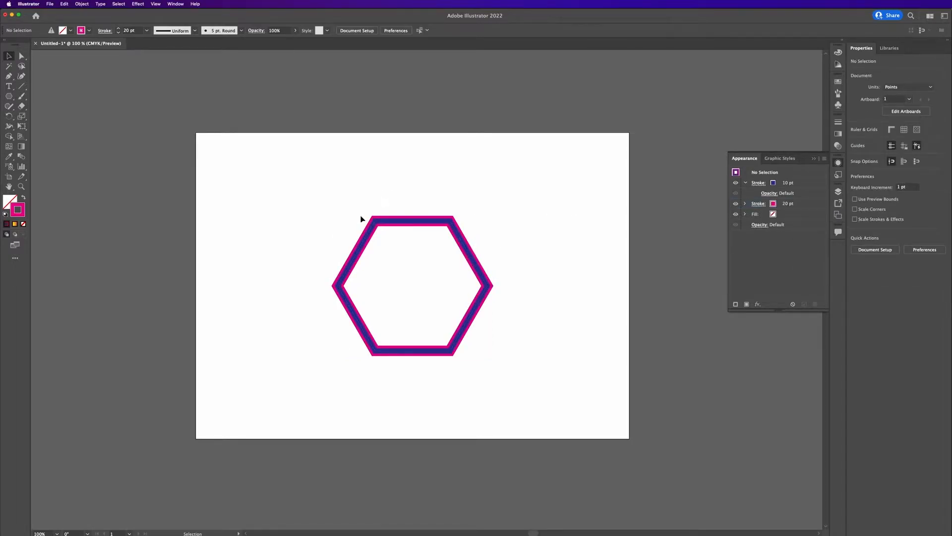
Turn the hexagon's upper dark blue stroke into a dashed line
{"action": "left_click", "coordinate": [471, 260]}
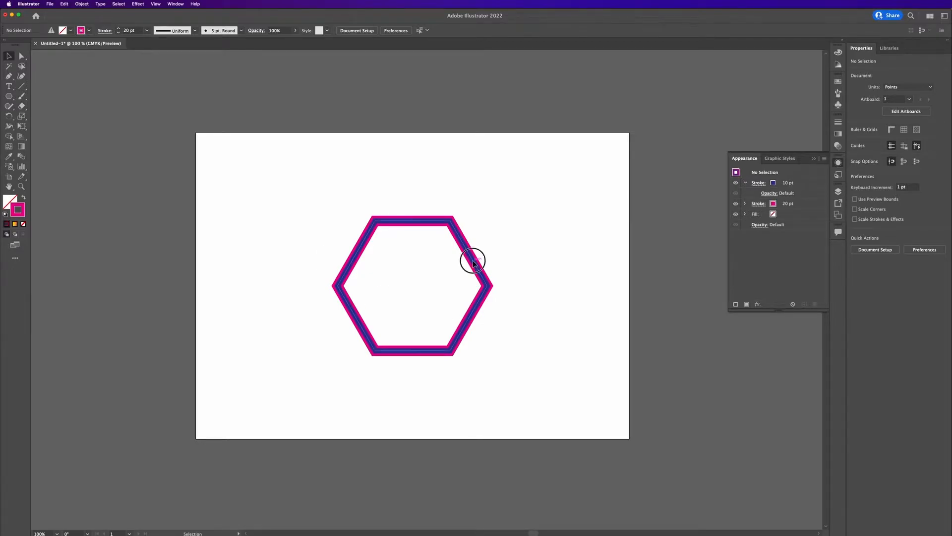
{"action": "left_click", "coordinate": [761, 186]}
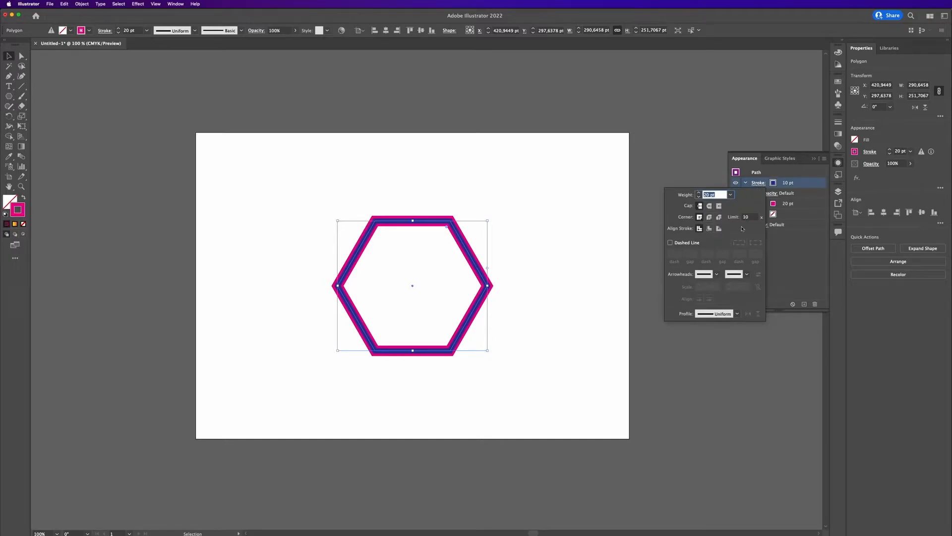
{"action": "left_click", "coordinate": [671, 243]}
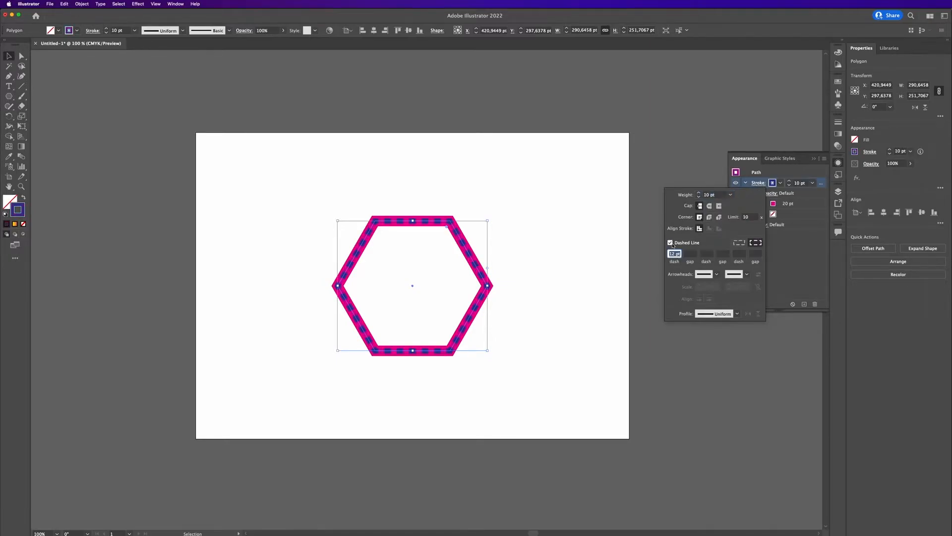
Add the Arrow 1 start arrowhead to the hexagon's lower magenta stroke and adjust its scale
{"action": "left_click", "coordinate": [758, 203]}
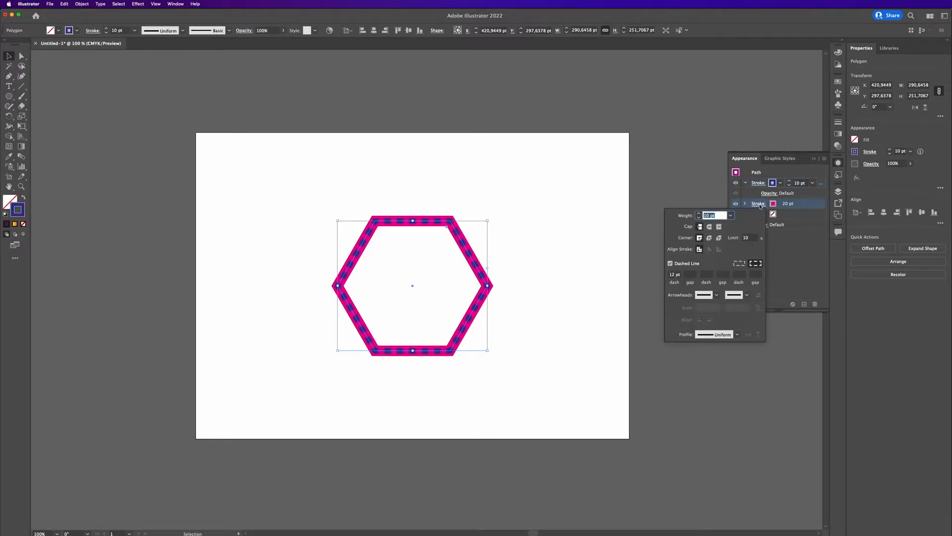
{"action": "left_click", "coordinate": [717, 295]}
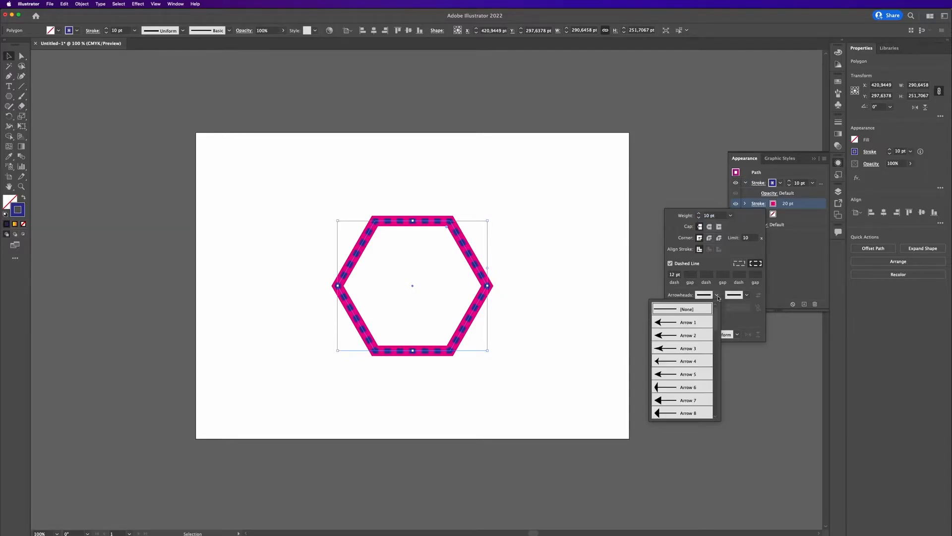
{"action": "left_click", "coordinate": [679, 320]}
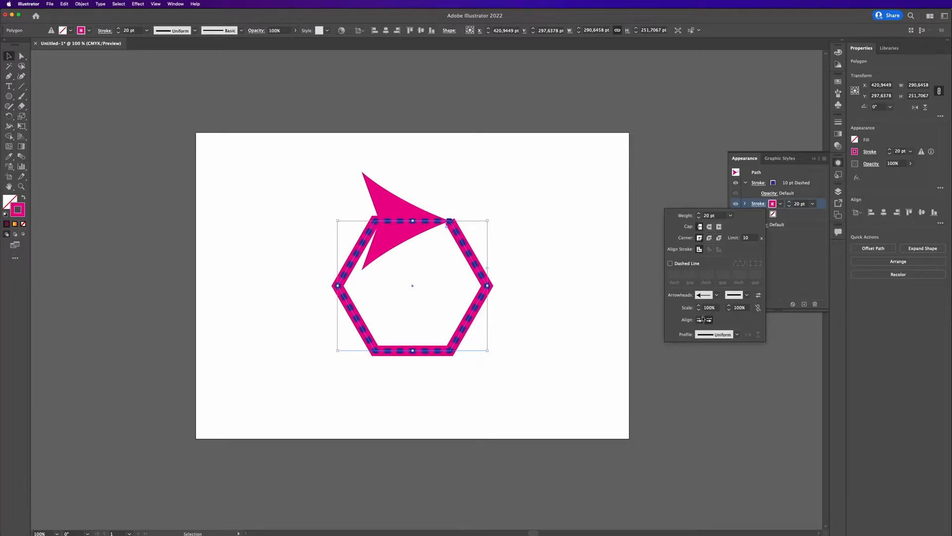
{"action": "left_click", "coordinate": [699, 310]}
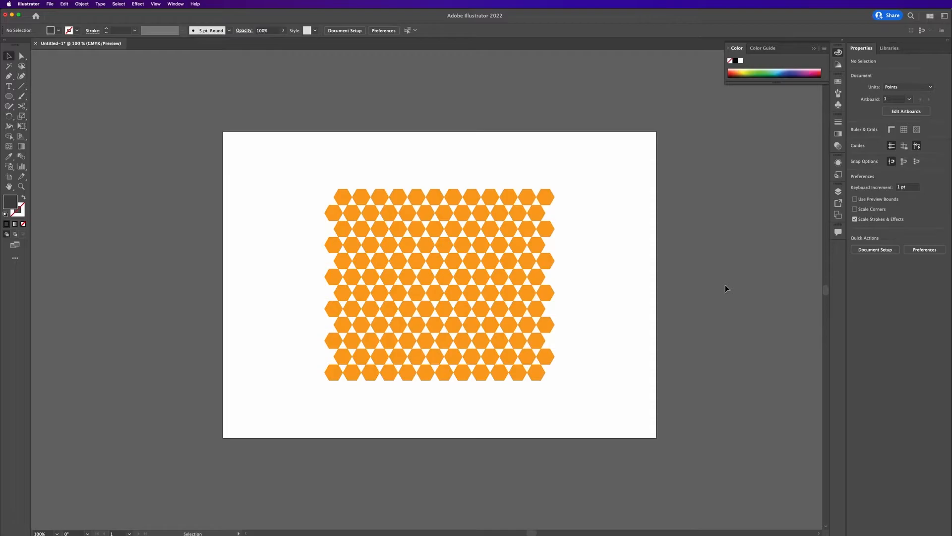
Draw a circle about 360 pt in diameter over the orange hexagon pattern
{"action": "left_click", "coordinate": [530, 264]}
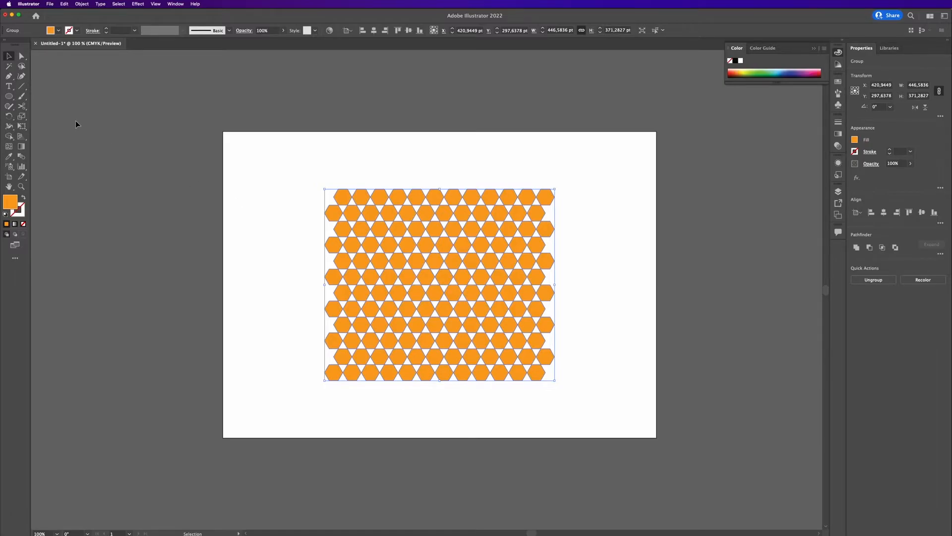
{"action": "left_click", "coordinate": [8, 96]}
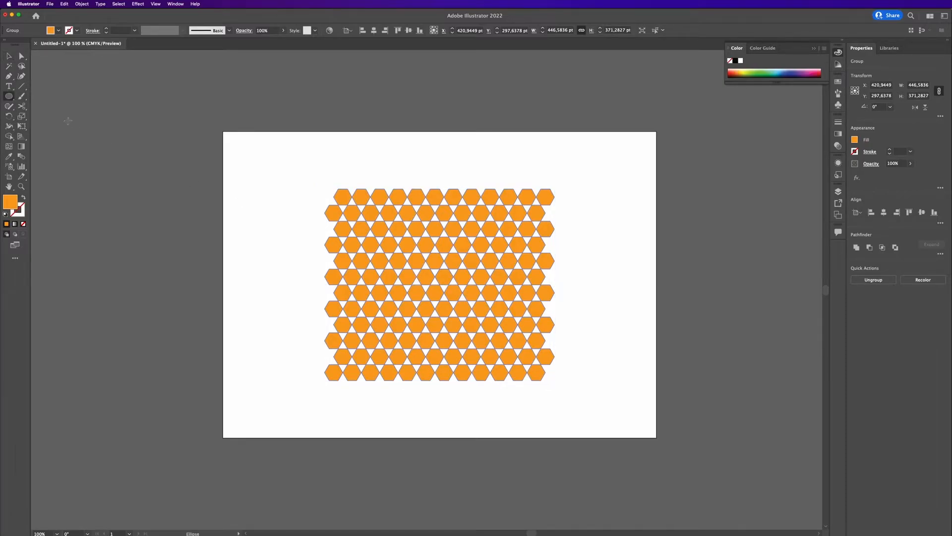
{"action": "left_click_drag", "start_coordinate": [378, 231], "coordinate": [562, 382]}
Fill the circle with dark grey 404040 and centre it horizontally and vertically on the artboard
{"action": "double_click", "coordinate": [14, 202]}
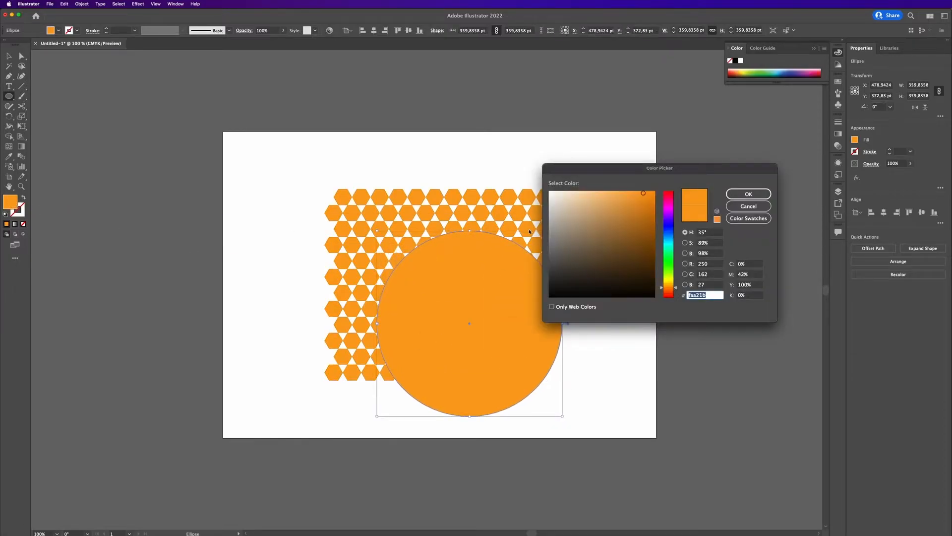
{"action": "type", "text": "404040"}
{"action": "left_click", "coordinate": [748, 194]}
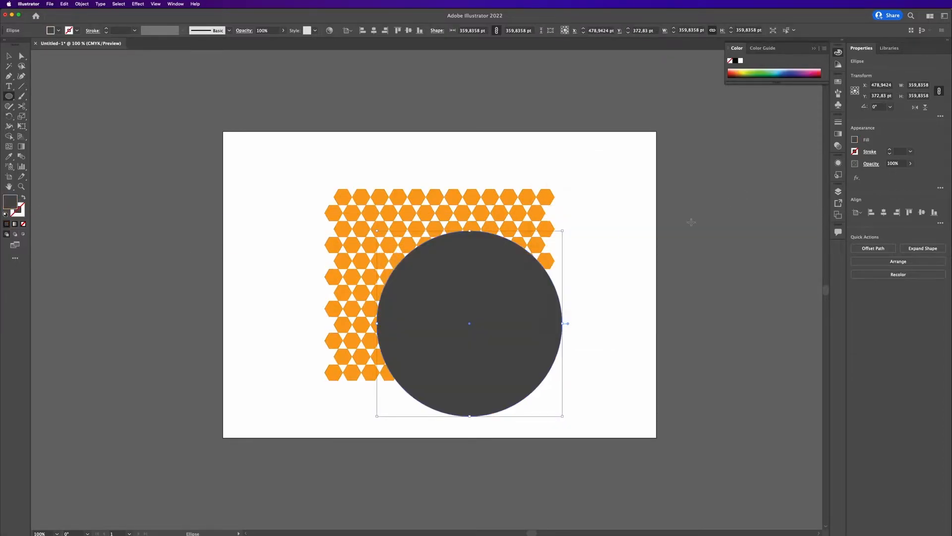
{"action": "left_click", "coordinate": [374, 30]}
{"action": "left_click", "coordinate": [409, 30]}
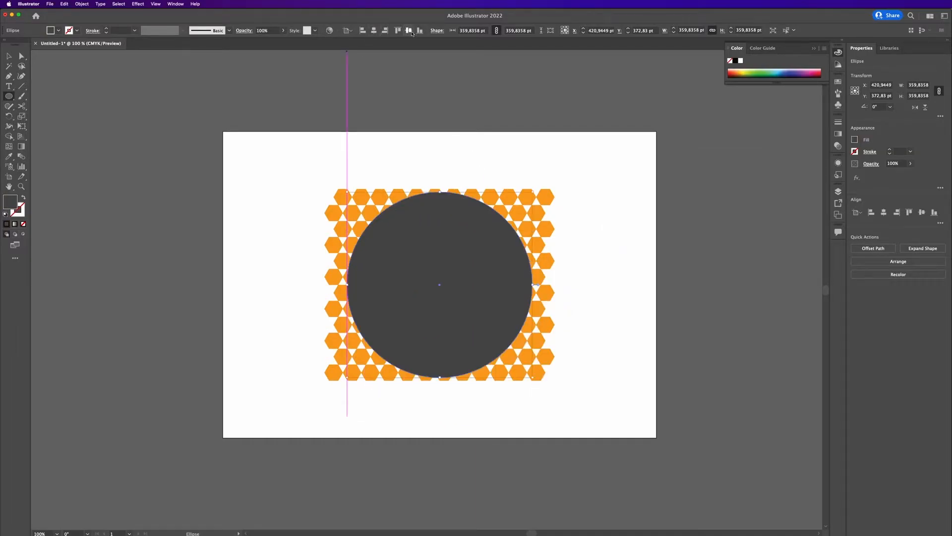
Select the circle together with the hexagon pattern and make a clipping mask from them
{"action": "key", "text": "v"}
{"action": "left_click", "coordinate": [563, 274]}
{"action": "key", "text": "super+a"}
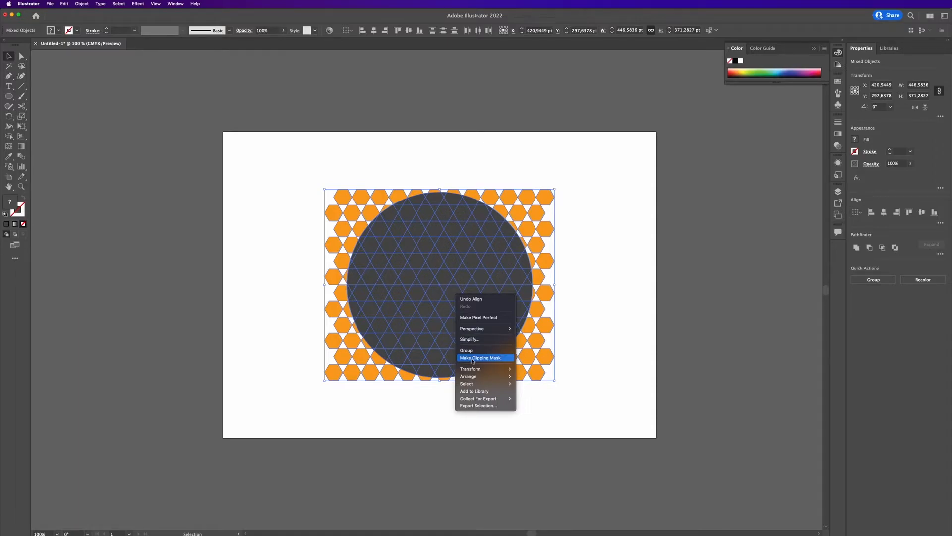
{"action": "left_click", "coordinate": [591, 313]}
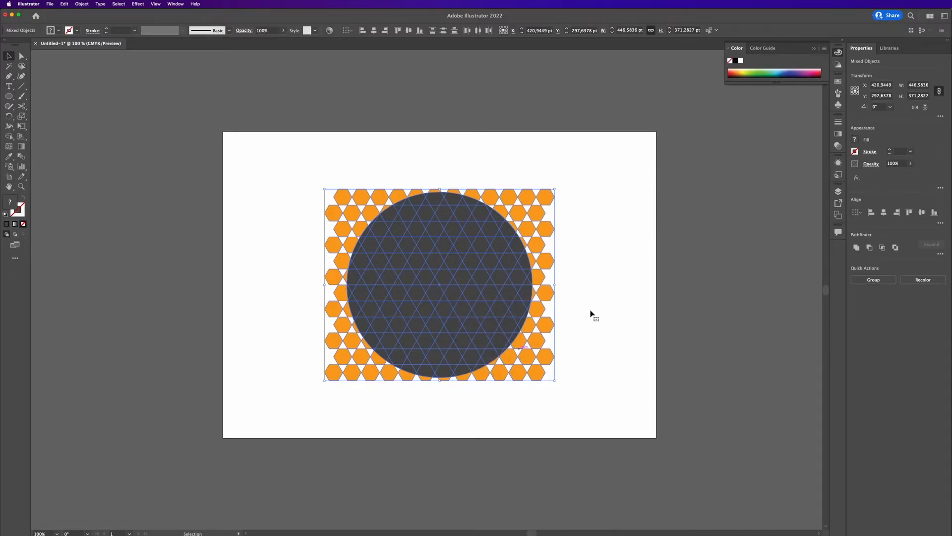
{"action": "key", "text": "a"}
{"action": "key", "text": "super+7"}
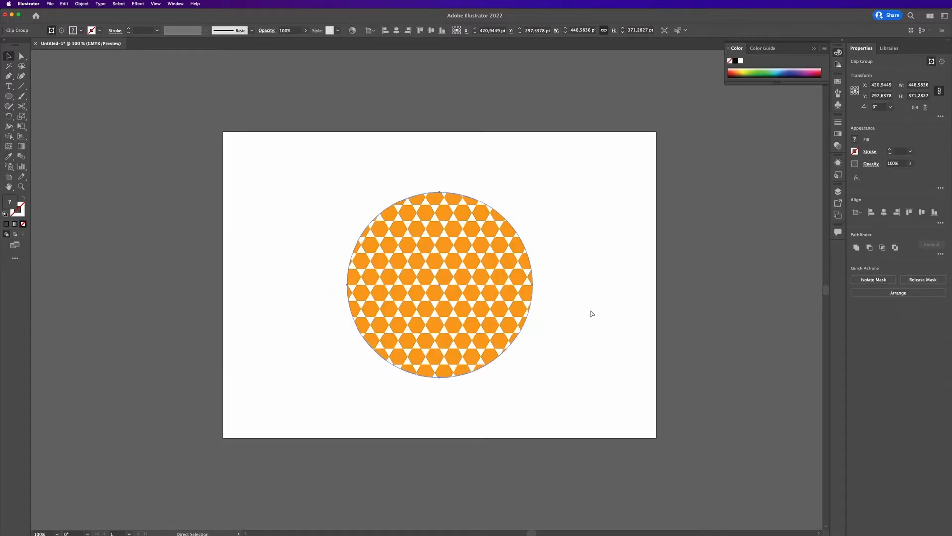
{"action": "key", "text": "v"}
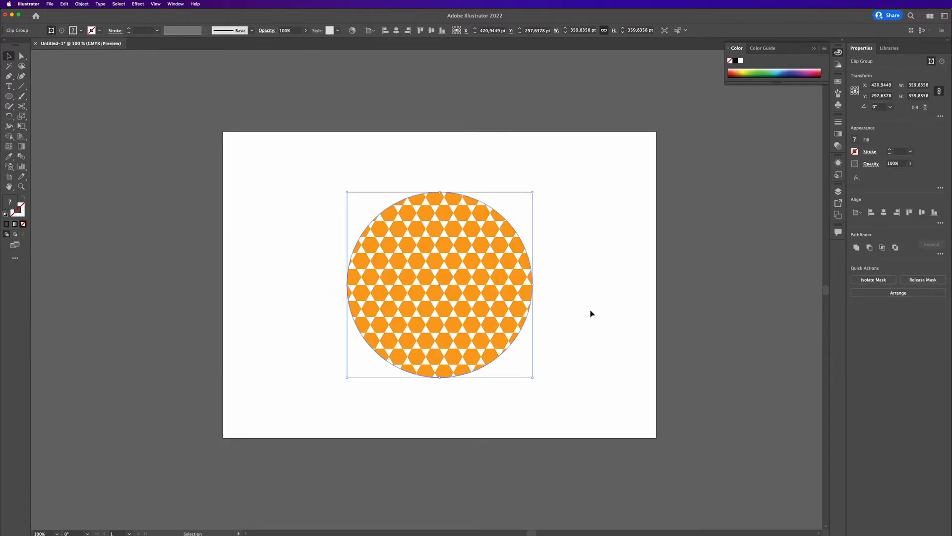
Isolate the clip group and adjust the hexagon pattern's size and position inside the circular mask
{"action": "double_click", "coordinate": [484, 279]}
{"action": "left_click", "coordinate": [483, 280]}
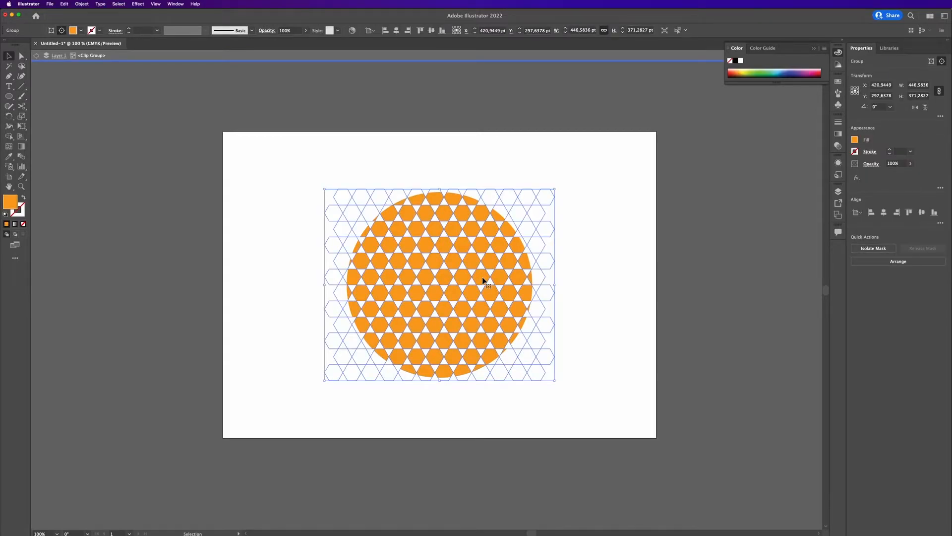
{"action": "mouse_move", "coordinate": [554, 189]}
{"action": "left_mouse_down"}
{"action": "mouse_move", "coordinate": [616, 136]}
{"action": "mouse_move", "coordinate": [502, 257]}
{"action": "mouse_move", "coordinate": [563, 184]}
{"action": "left_mouse_up"}
{"action": "mouse_move", "coordinate": [501, 277]}
{"action": "left_mouse_down"}
{"action": "mouse_move", "coordinate": [476, 276]}
{"action": "mouse_move", "coordinate": [501, 281]}
{"action": "left_mouse_up"}
{"action": "left_click", "coordinate": [687, 280]}
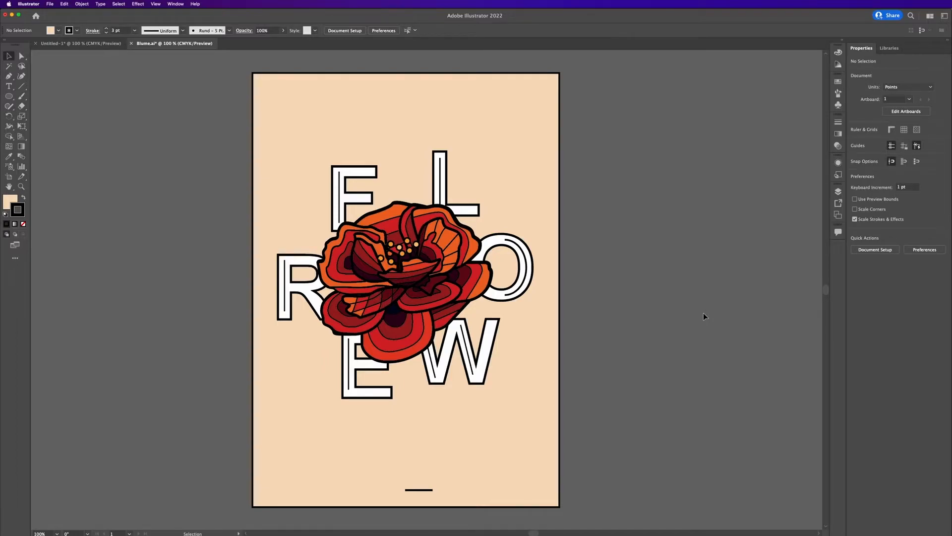
Try a CMYK Cyan fill on the background rectangle of the Blume.ai flower poster and undo it
{"action": "left_click", "coordinate": [525, 129]}
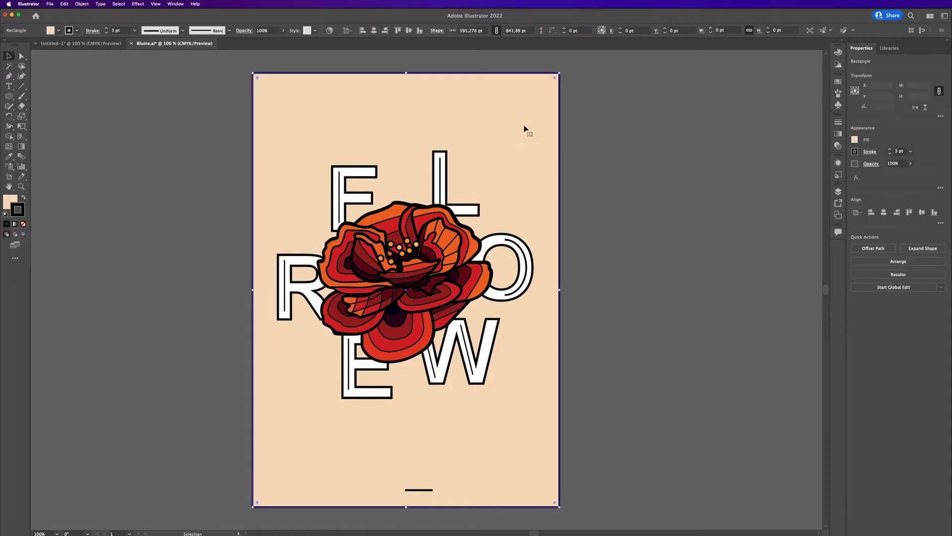
{"action": "left_click", "coordinate": [58, 31]}
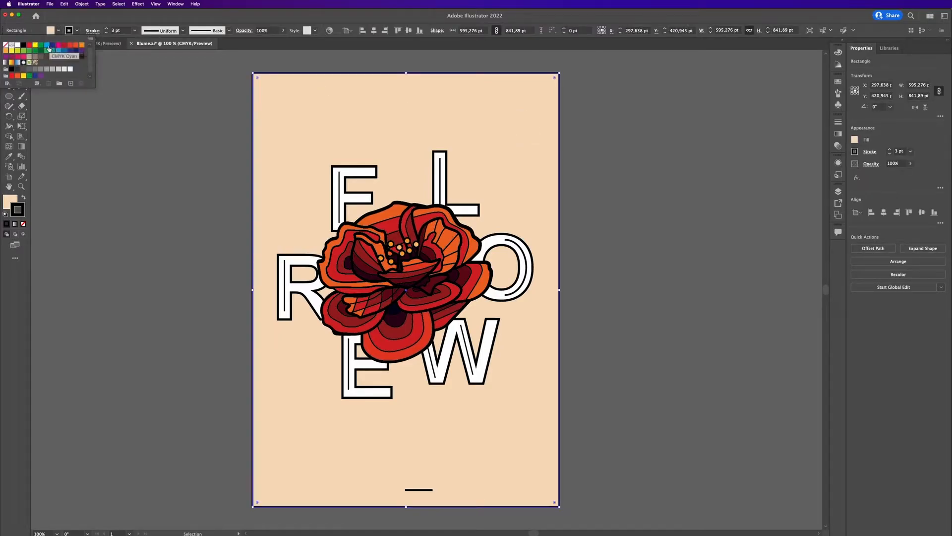
{"action": "left_click", "coordinate": [47, 45]}
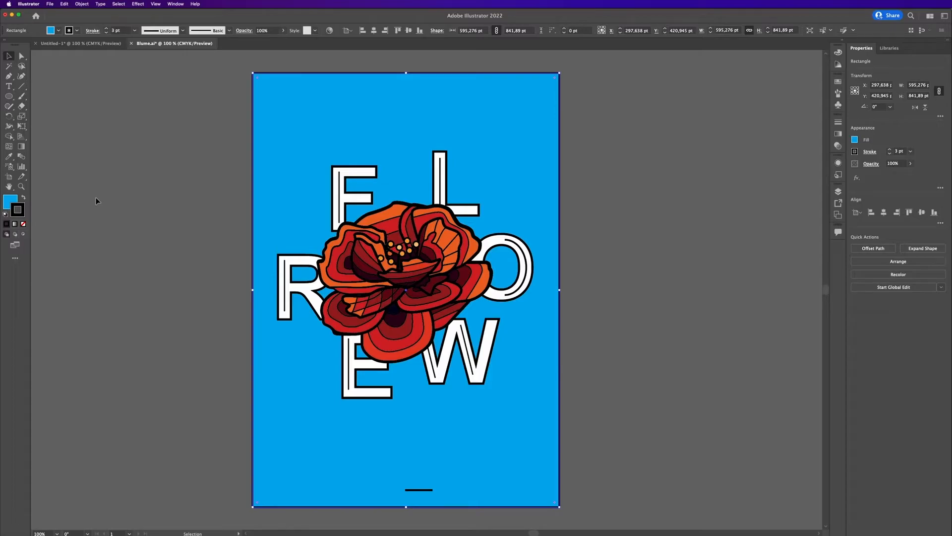
{"action": "left_click", "coordinate": [376, 311]}
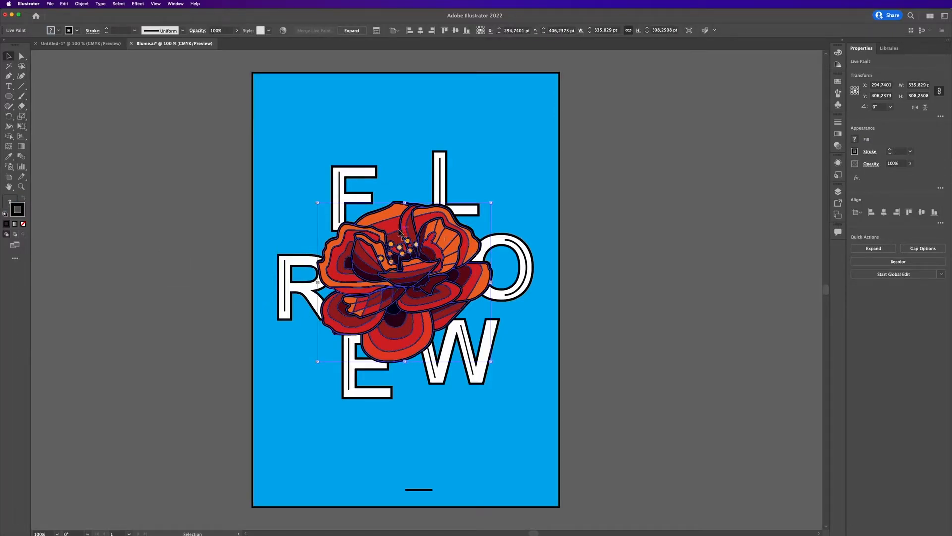
{"action": "left_click", "coordinate": [612, 298]}
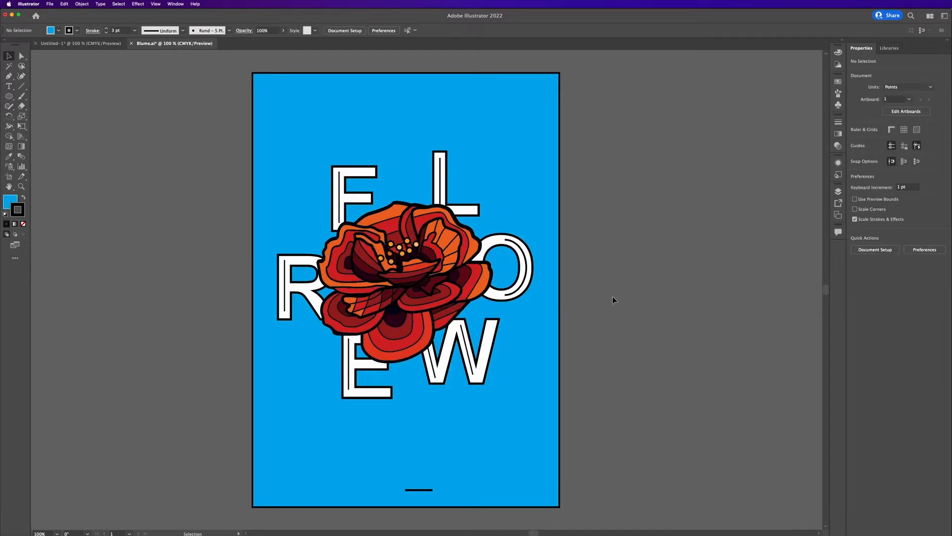
{"action": "key", "text": "ctrl+z"}
{"action": "left_click", "coordinate": [614, 141]}
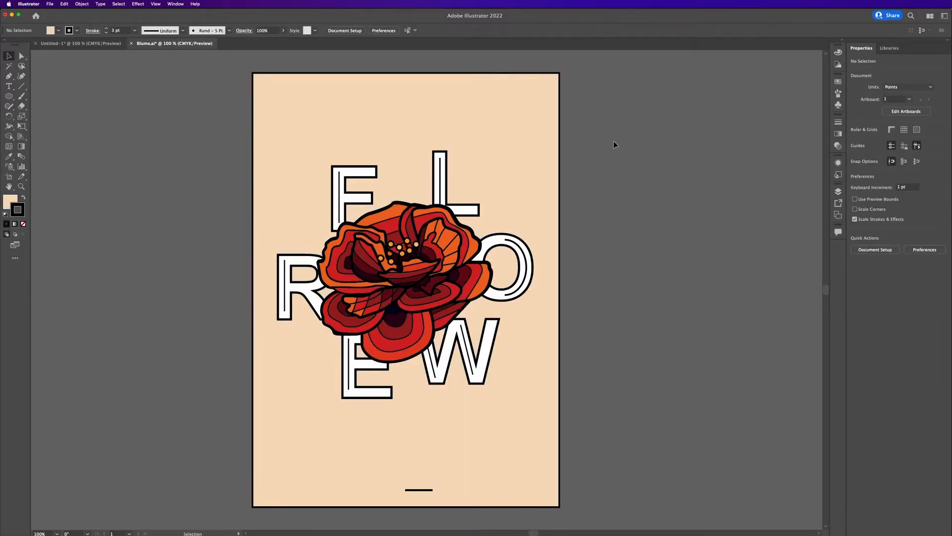
Select all the poster artwork and recolor it by rotating the linked colours on the wheel until the flower is green
{"action": "key", "text": "ctrl+a"}
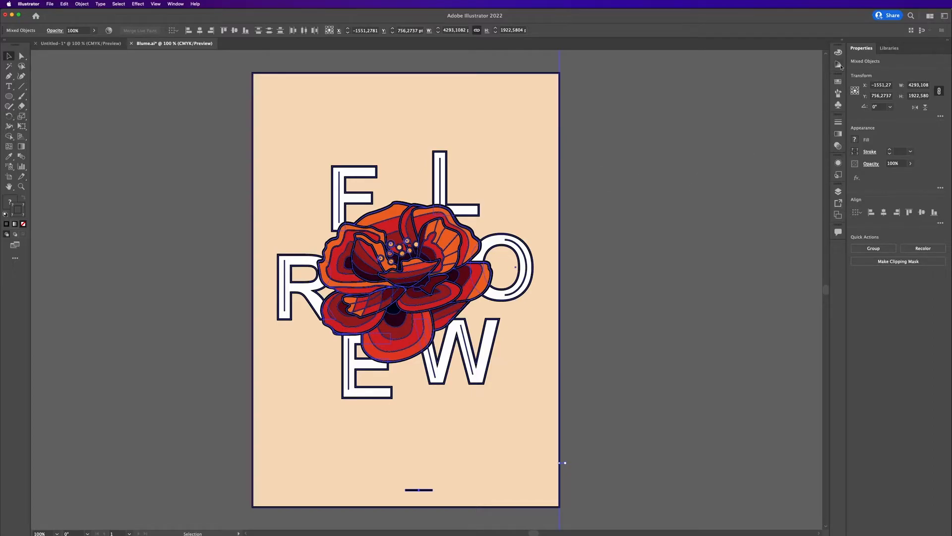
{"action": "left_click", "coordinate": [176, 4]}
{"action": "left_click", "coordinate": [195, 281]}
{"action": "left_click", "coordinate": [915, 251]}
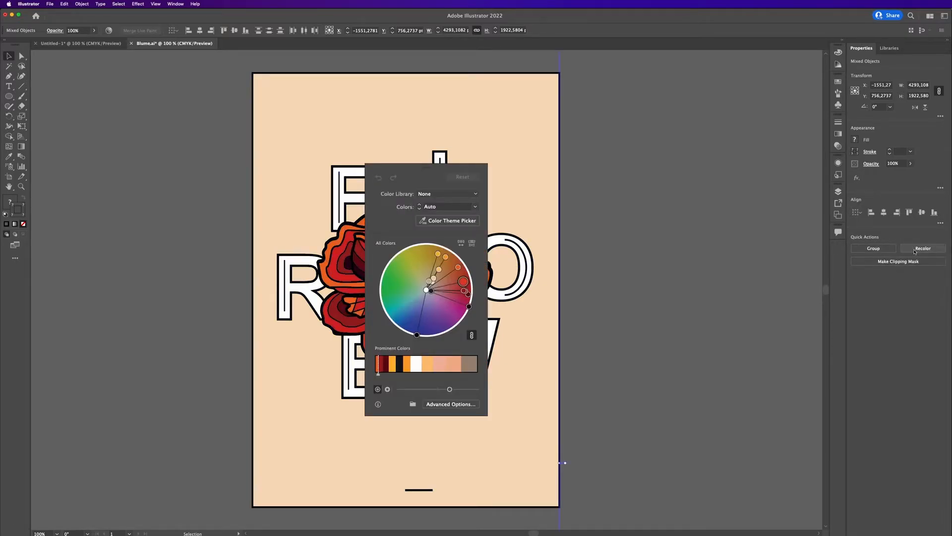
{"action": "left_click_drag", "start_coordinate": [446, 168], "coordinate": [197, 154]}
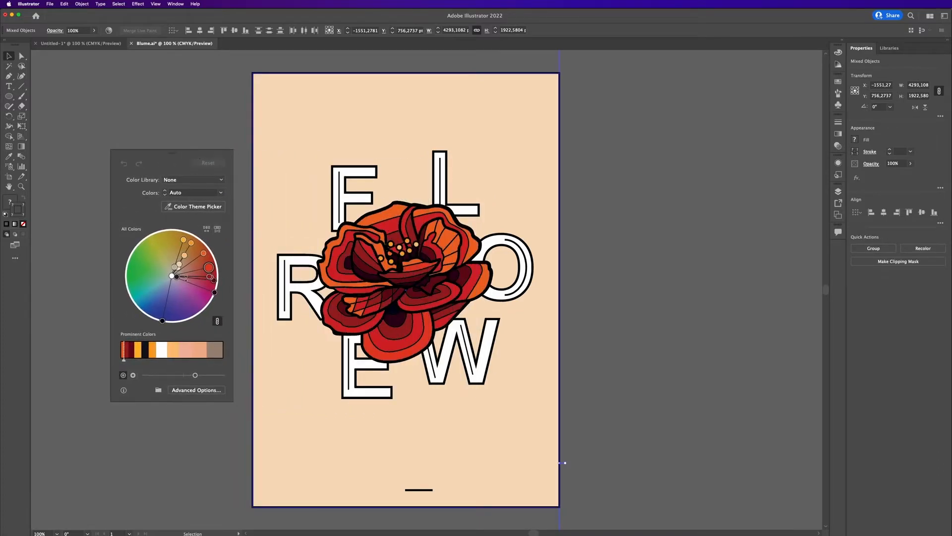
{"action": "left_click_drag", "start_coordinate": [163, 321], "coordinate": [190, 234]}
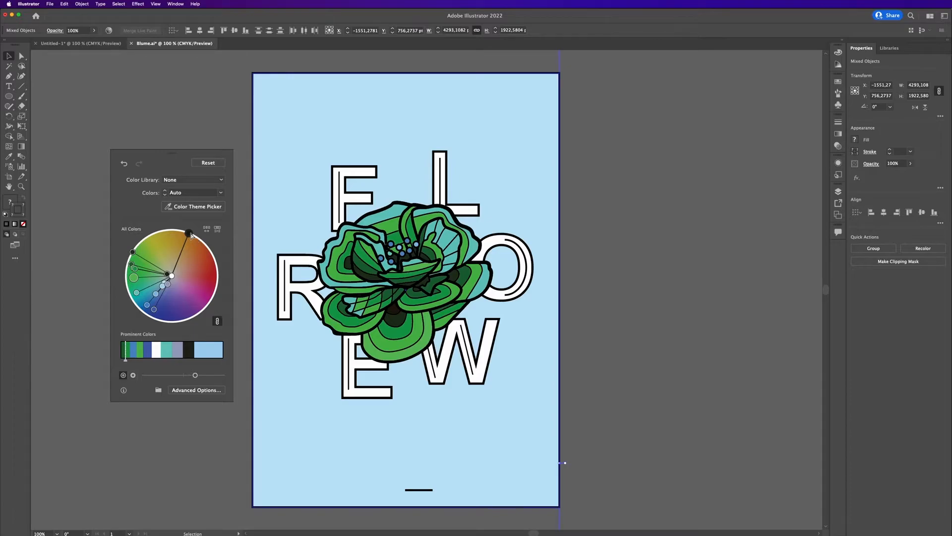
Restrict the recolored artwork to the Seasons color library from the Nature group
{"action": "left_click", "coordinate": [222, 181]}
{"action": "mouse_move", "coordinate": [201, 288]}
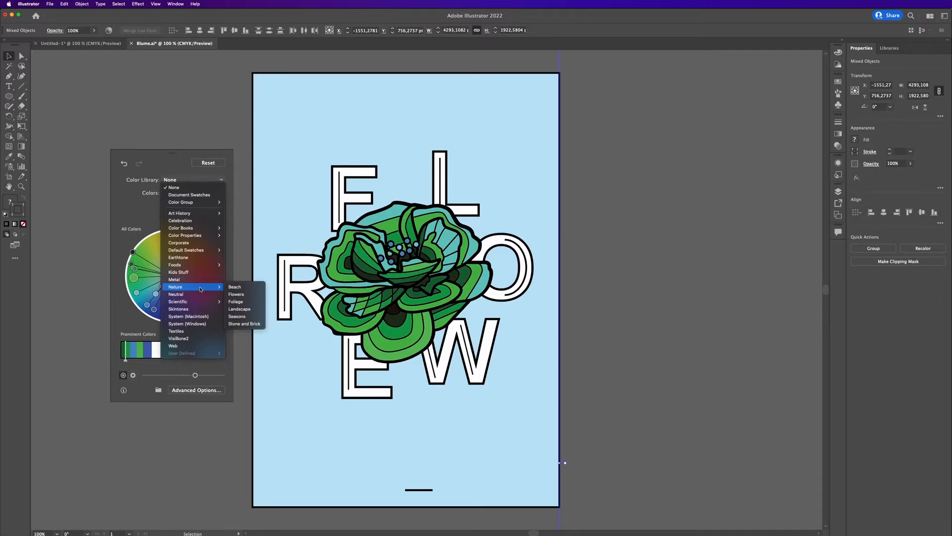
{"action": "left_click", "coordinate": [237, 316]}
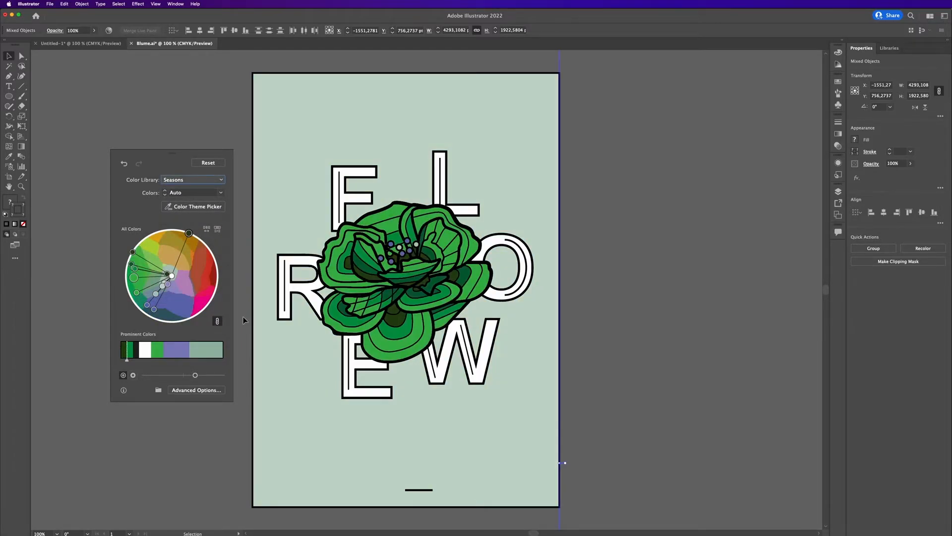
Switch the recolor library to Pop Art from Art History and limit the artwork to 3 colors
{"action": "left_click", "coordinate": [221, 182]}
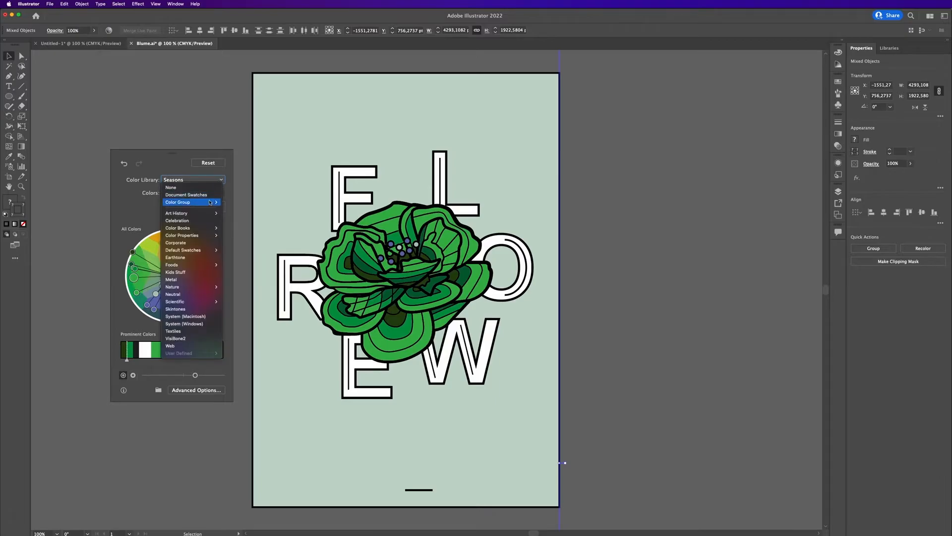
{"action": "mouse_move", "coordinate": [205, 215]}
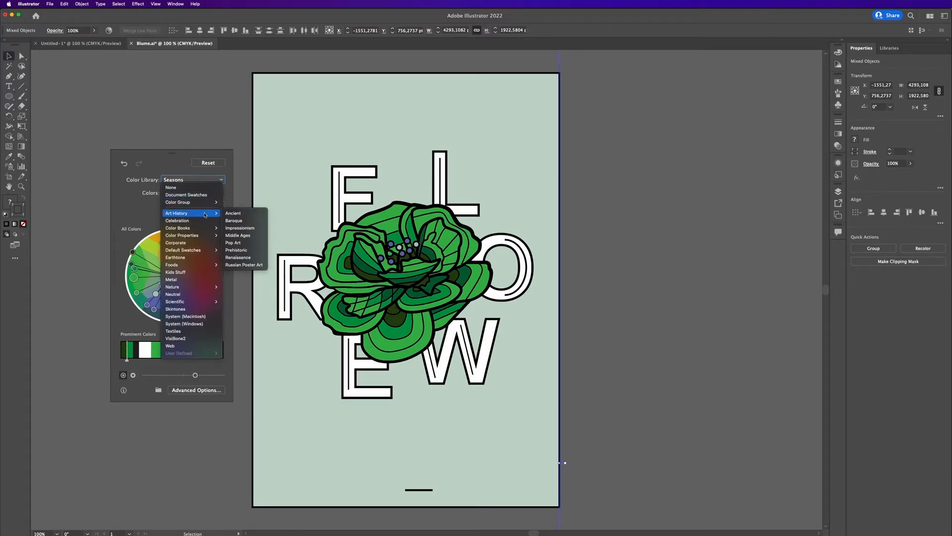
{"action": "left_click", "coordinate": [242, 244]}
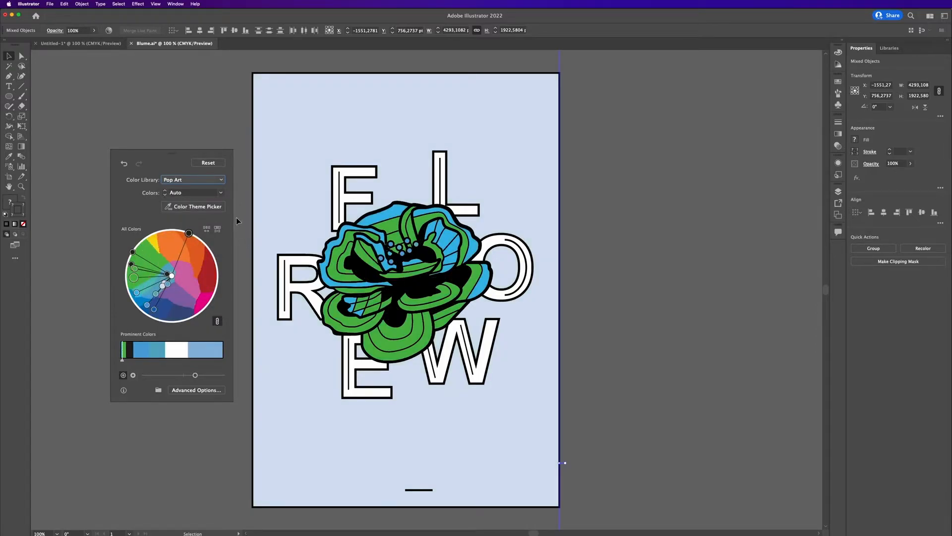
{"action": "left_click", "coordinate": [221, 193]}
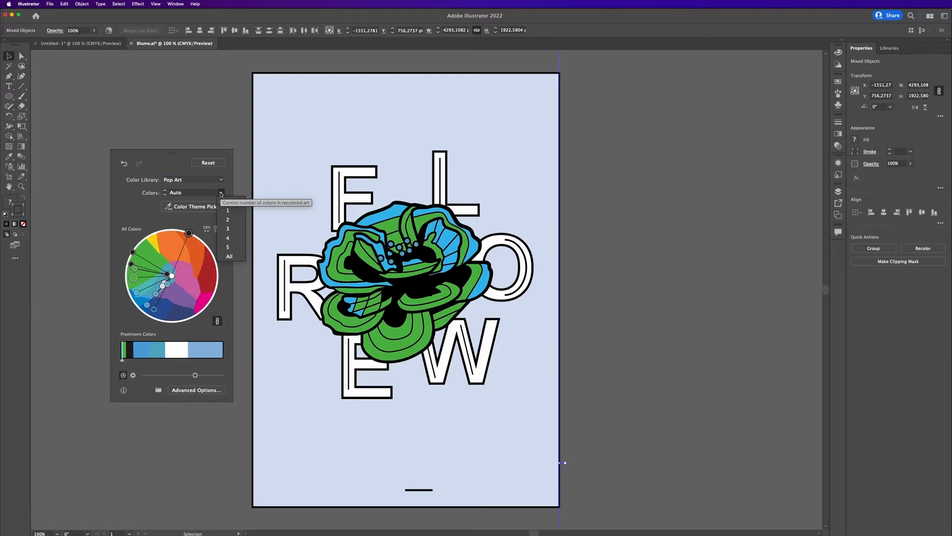
{"action": "left_click", "coordinate": [229, 231]}
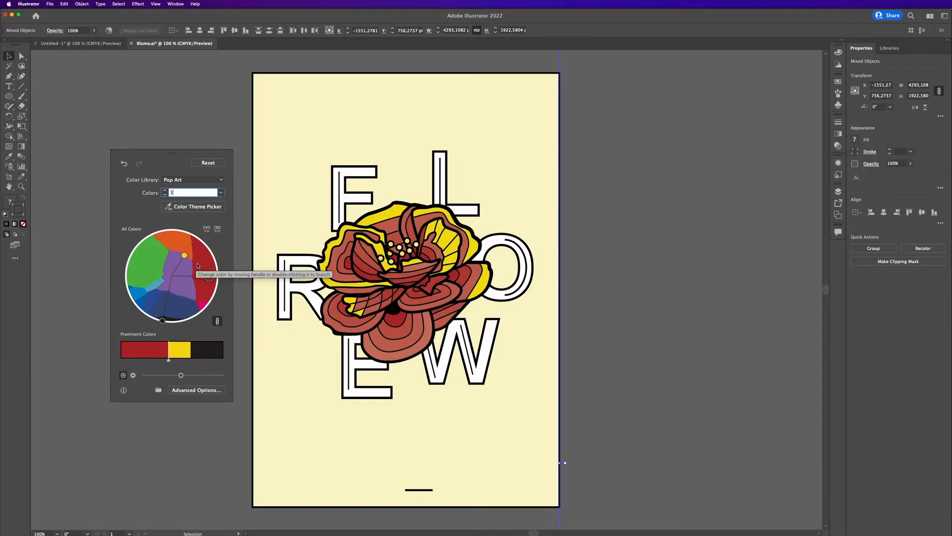
In the advanced recolor options, change the new red to blue with hue 218° and brightness 75%
{"action": "left_click", "coordinate": [196, 390]}
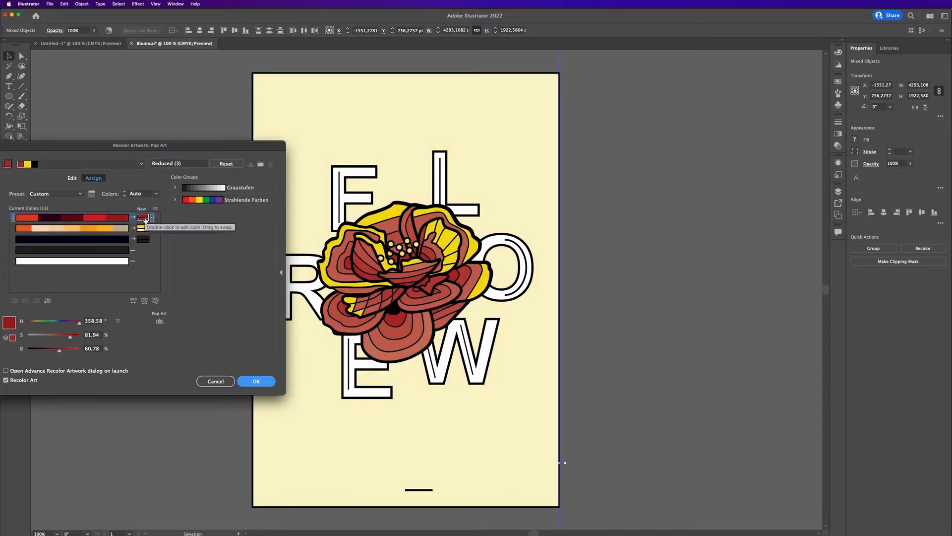
{"action": "left_click", "coordinate": [144, 217]}
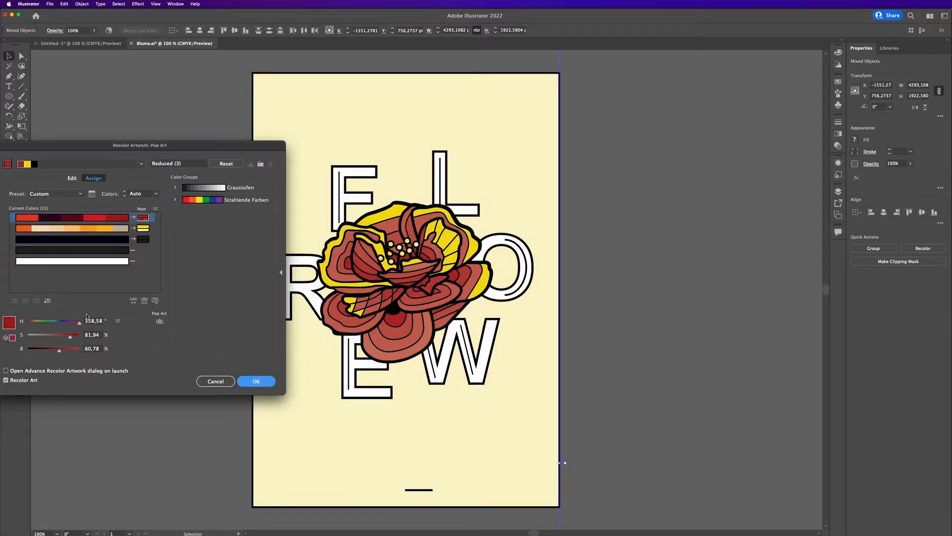
{"action": "left_click_drag", "start_coordinate": [80, 322], "coordinate": [68, 351]}
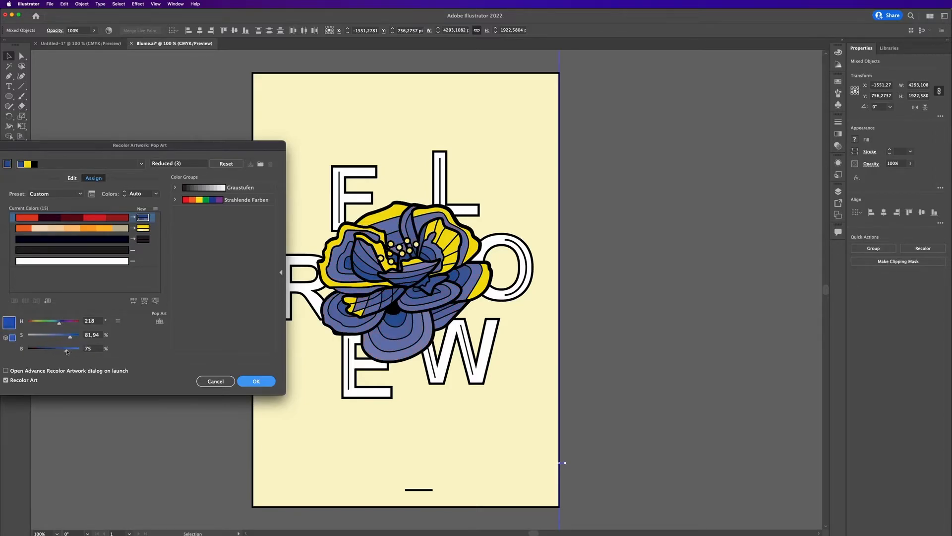
Change the new yellow to violet with hue 273° and apply the recoloring to the poster artwork
{"action": "left_click", "coordinate": [142, 229]}
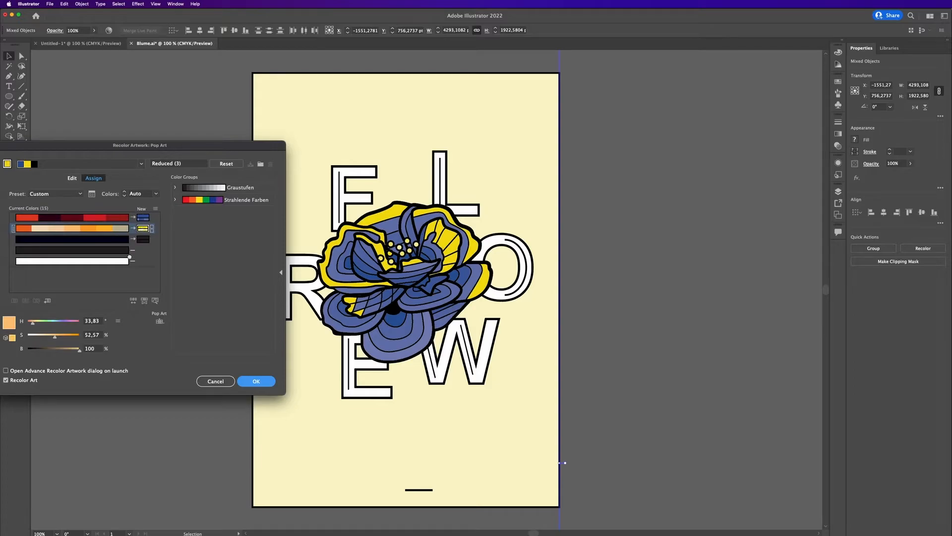
{"action": "left_click_drag", "start_coordinate": [32, 325], "coordinate": [66, 323]}
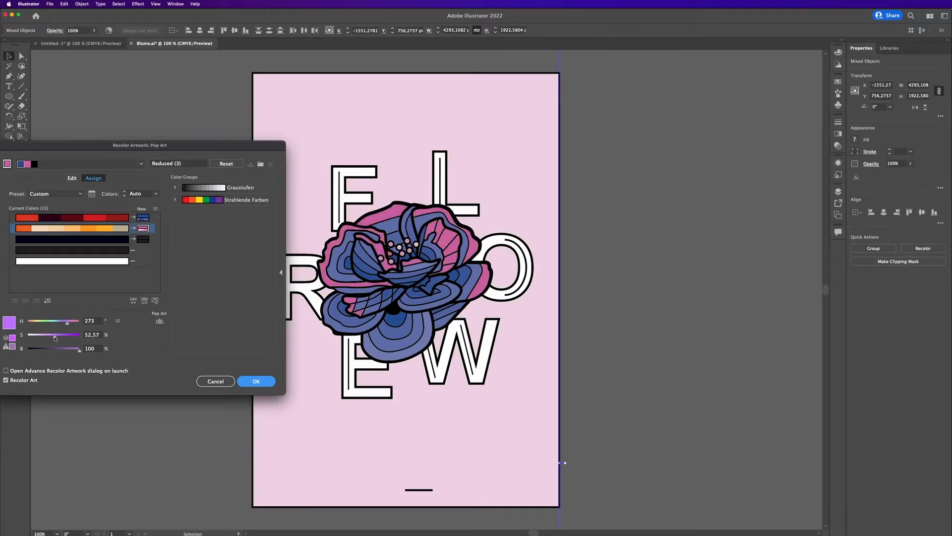
{"action": "key", "text": "Return"}
{"action": "left_click", "coordinate": [192, 364]}
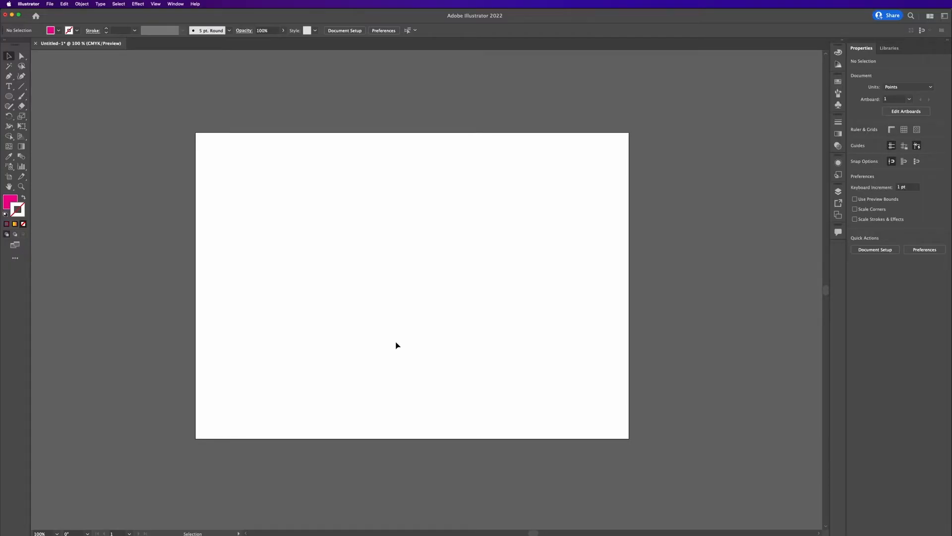
Draw a magenta circle on the empty artboard and enlarge a concentric copy of it to about 257 pt
{"action": "left_click", "coordinate": [9, 96]}
{"action": "left_click_drag", "start_coordinate": [381, 237], "coordinate": [416, 290]}
{"action": "key", "text": "v"}
{"action": "key", "text": "a"}
{"action": "key", "text": "v"}
{"action": "left_click_drag", "start_coordinate": [438, 253], "coordinate": [476, 211]}
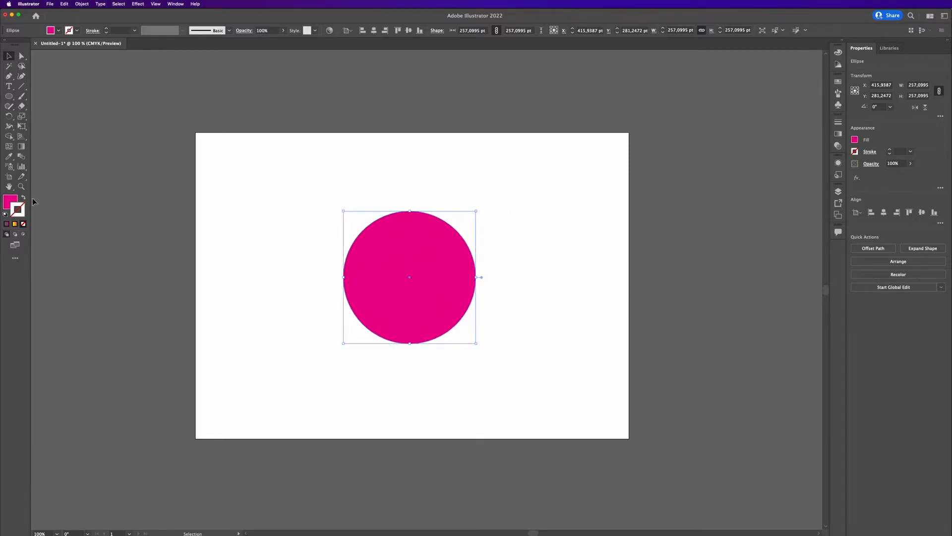
Swap the large circle's fill to the stroke and set the stroke weight to 20 pt
{"action": "left_click", "coordinate": [23, 198]}
{"action": "left_click", "coordinate": [106, 28]}
{"action": "left_click", "coordinate": [107, 28]}
{"action": "left_click", "coordinate": [107, 29]}
{"action": "left_click", "coordinate": [106, 29]}
{"action": "left_click", "coordinate": [106, 28]}
{"action": "left_click", "coordinate": [106, 28]}
{"action": "left_click", "coordinate": [106, 29]}
{"action": "left_click_drag", "start_coordinate": [124, 30], "coordinate": [79, 31]}
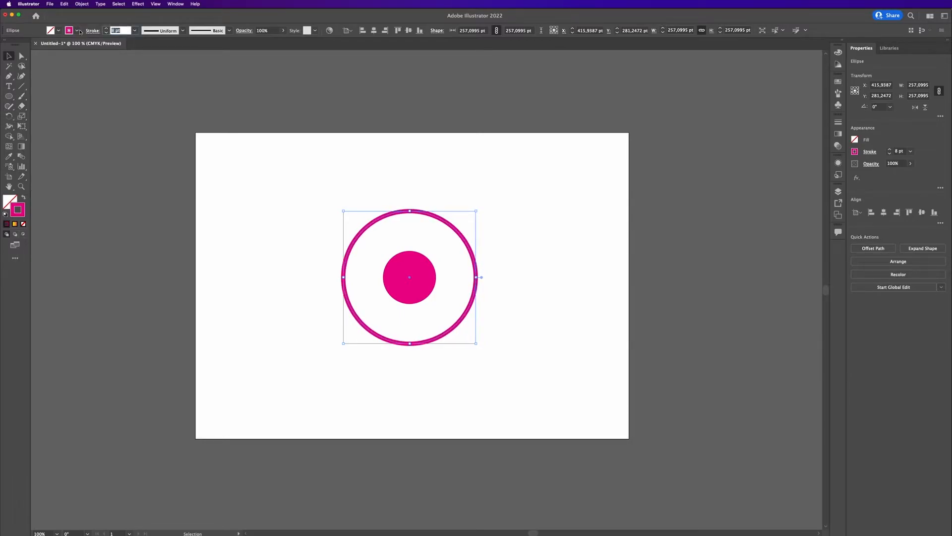
{"action": "type", "text": "20"}
{"action": "key", "text": "Return"}
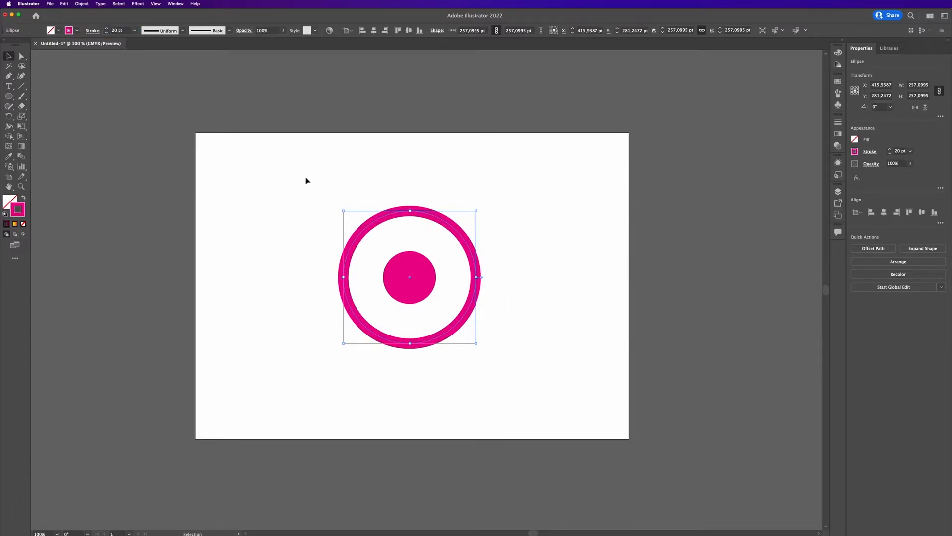
Try to scale both circles down together to about 57 pt wide and undo the scaling
{"action": "left_click", "coordinate": [560, 213]}
{"action": "left_click_drag", "start_coordinate": [575, 259], "coordinate": [365, 320]}
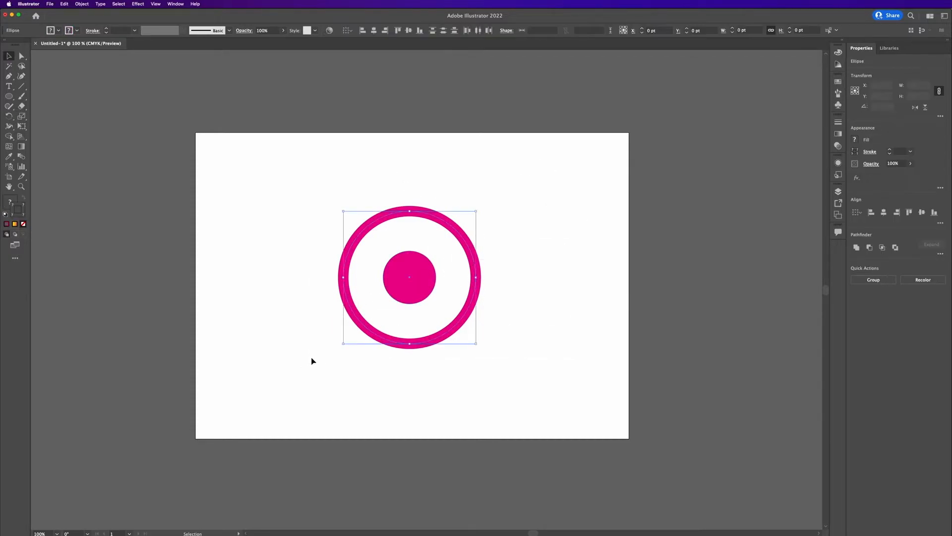
{"action": "left_click", "coordinate": [504, 251]}
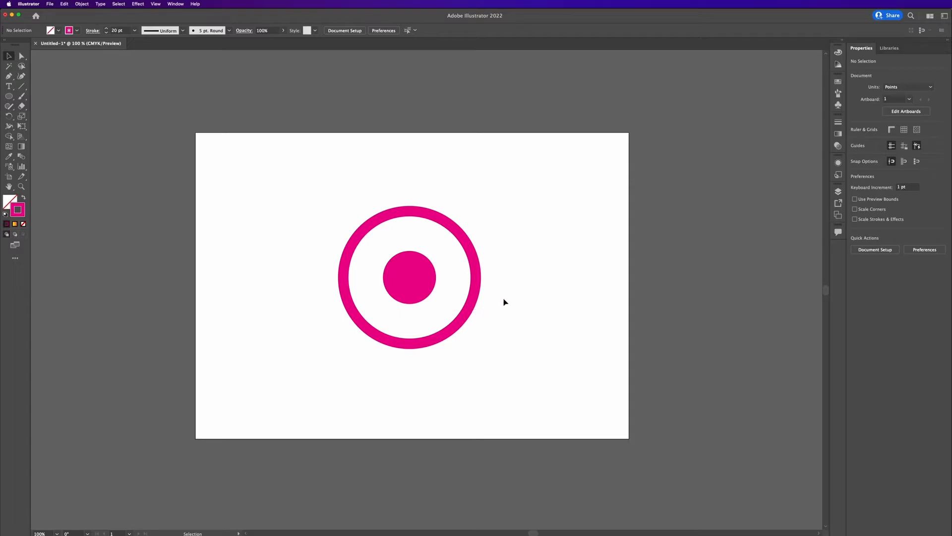
{"action": "left_click", "coordinate": [506, 232]}
{"action": "key", "text": "super+a"}
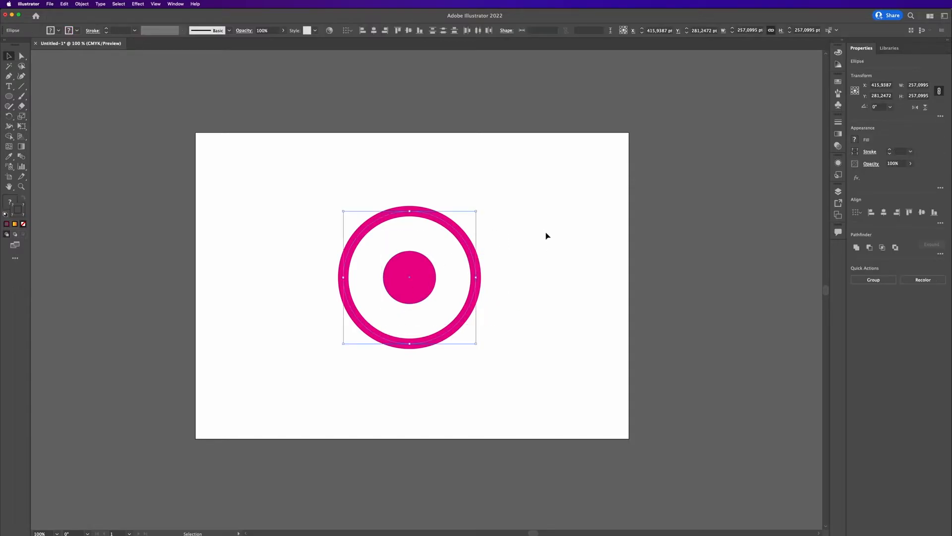
{"action": "left_click_drag", "start_coordinate": [476, 211], "coordinate": [376, 311]}
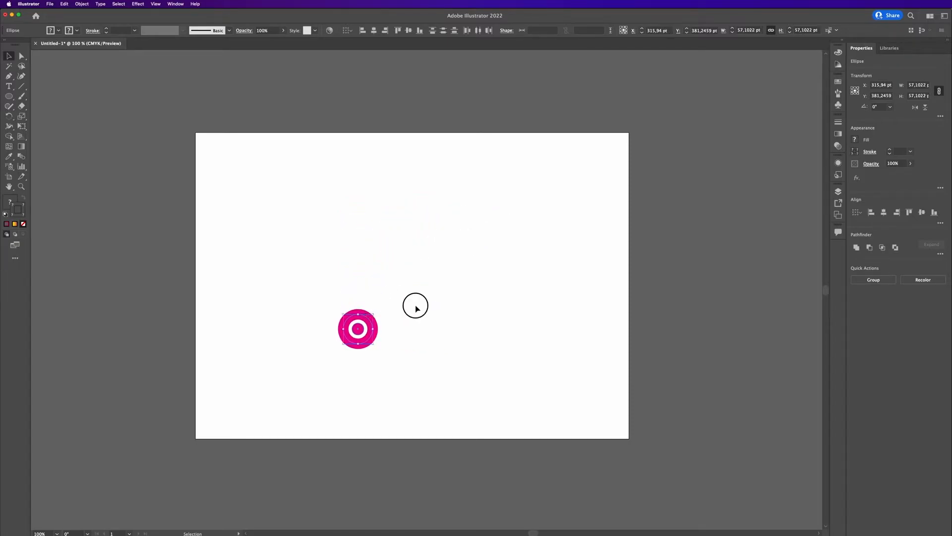
{"action": "left_click", "coordinate": [416, 308]}
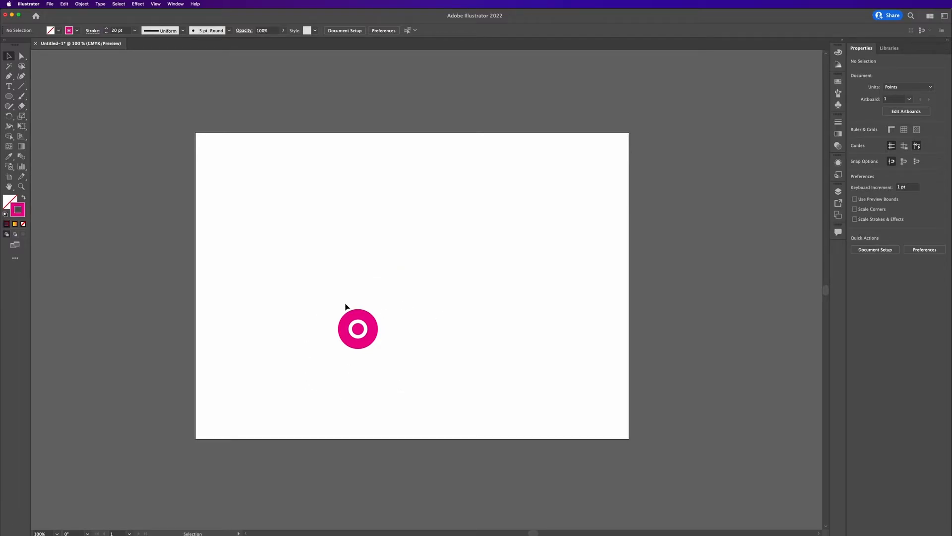
{"action": "key", "text": "super+z"}
{"action": "left_click", "coordinate": [540, 285]}
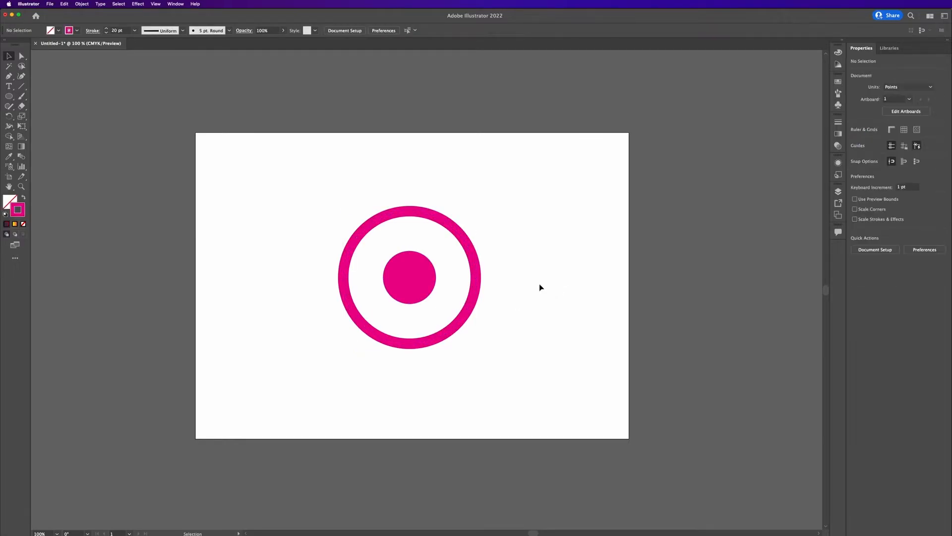
Expand the fill and stroke of the outer ring
{"action": "left_click", "coordinate": [473, 260]}
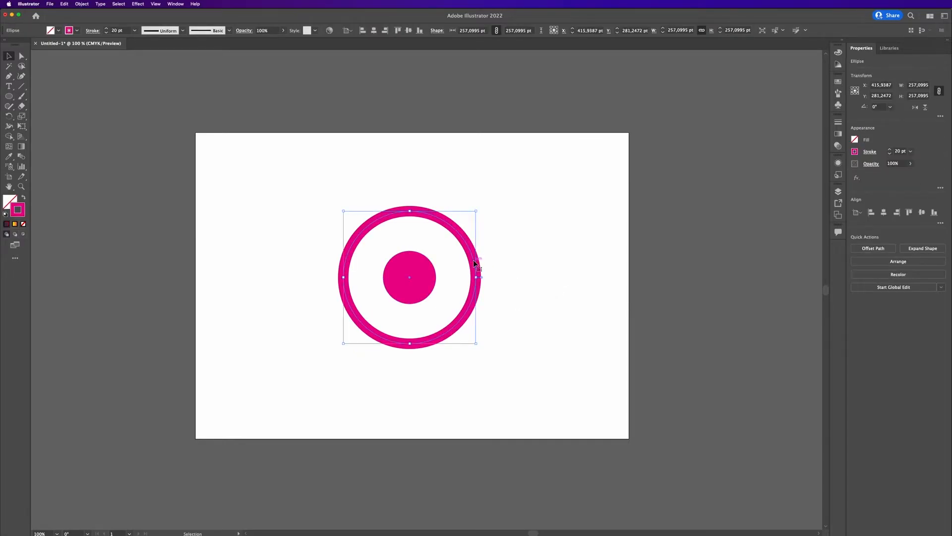
{"action": "left_click", "coordinate": [82, 4]}
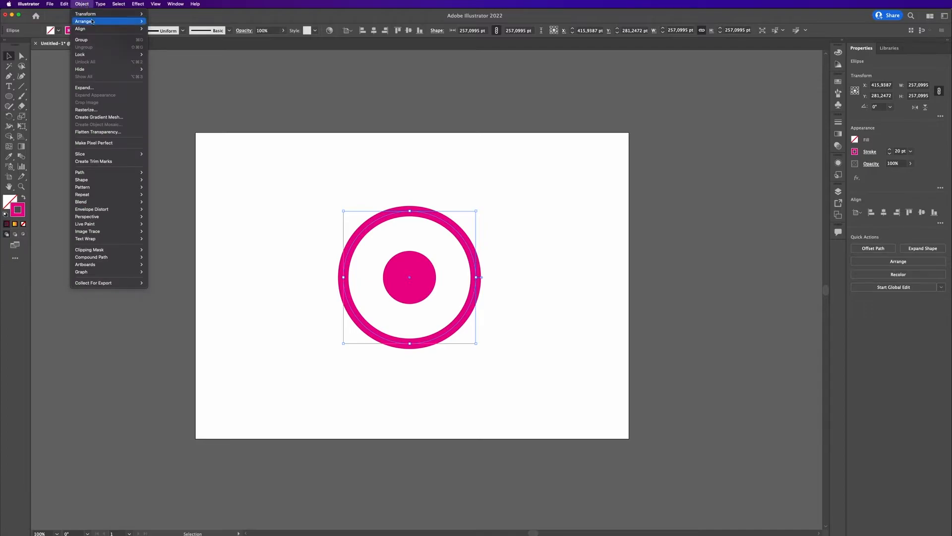
{"action": "left_click", "coordinate": [84, 87]}
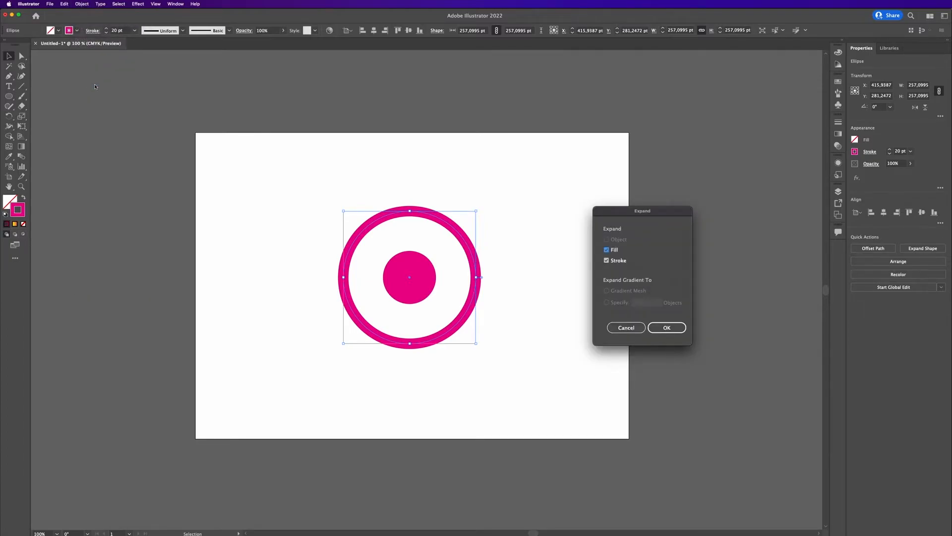
{"action": "key", "text": "Return"}
Scale the expanded ring and the inner circle down proportionally, bringing the ring to about 77 pt wide
{"action": "key", "text": "super+shift+g"}
{"action": "left_click_drag", "start_coordinate": [483, 208], "coordinate": [378, 293]}
{"action": "left_click", "coordinate": [414, 295]}
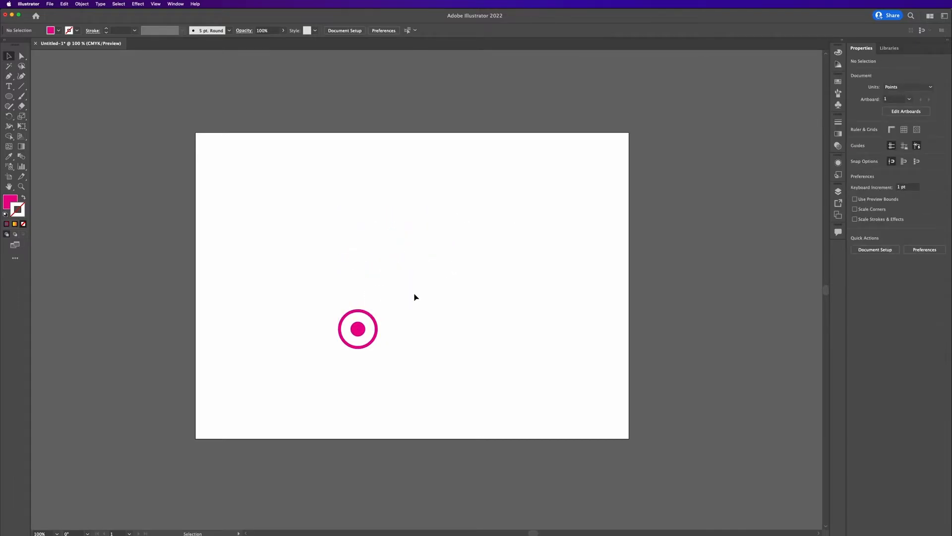
Try to add a stroke to the expanded ring and increase its weight in the stroke options
{"action": "left_click", "coordinate": [377, 328]}
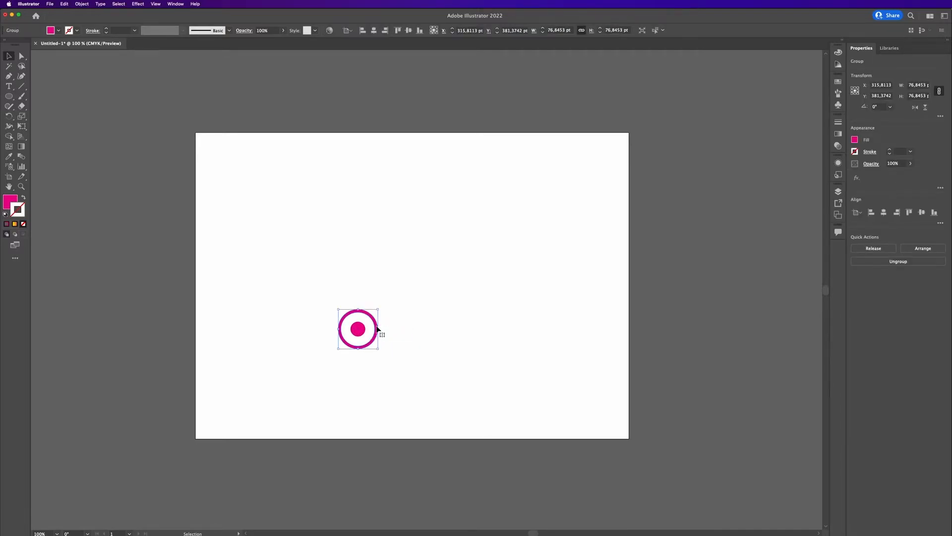
{"action": "left_click", "coordinate": [871, 154]}
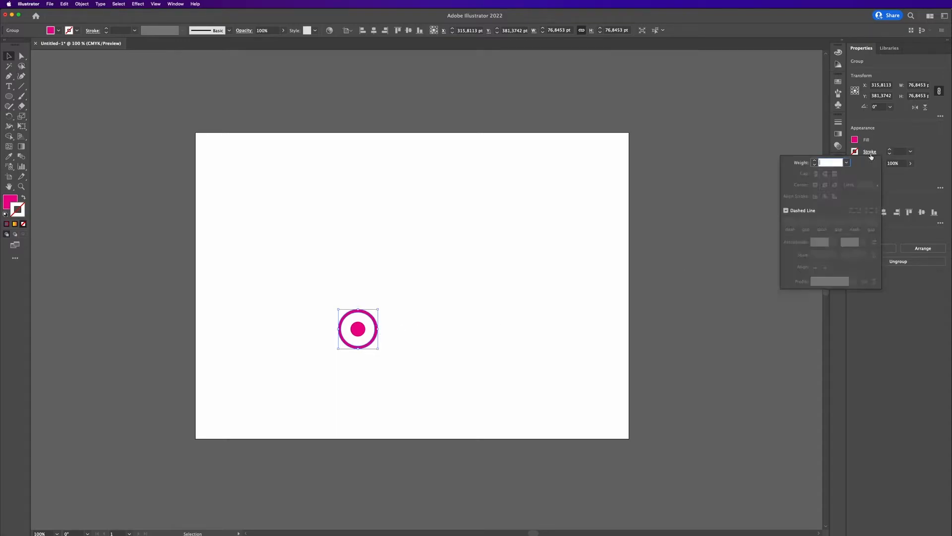
{"action": "left_click", "coordinate": [815, 161]}
{"action": "left_click", "coordinate": [815, 161]}
{"action": "left_click", "coordinate": [814, 160]}
{"action": "left_click", "coordinate": [814, 161]}
{"action": "left_click", "coordinate": [815, 160]}
{"action": "left_click", "coordinate": [814, 160]}
{"action": "left_click", "coordinate": [733, 217]}
Undo the added stroke, the scaling and the expansion back to the original 20 pt stroked ring
{"action": "key", "text": "super+z"}
{"action": "key", "text": "super+z"}
{"action": "key", "text": "super+z"}
{"action": "key", "text": "super+z"}
{"action": "key", "text": "super+z"}
{"action": "key", "text": "super+z"}
{"action": "key", "text": "super+z"}
{"action": "key", "text": "super+z"}
{"action": "key", "text": "super+z"}
{"action": "key", "text": "super+z"}
{"action": "key", "text": "super+z"}
{"action": "key", "text": "super+z"}
{"action": "key", "text": "super+z"}
{"action": "key", "text": "super+z"}
{"action": "key", "text": "super+z"}
{"action": "key", "text": "super+z"}
{"action": "key", "text": "super+z"}
{"action": "key", "text": "super+z"}
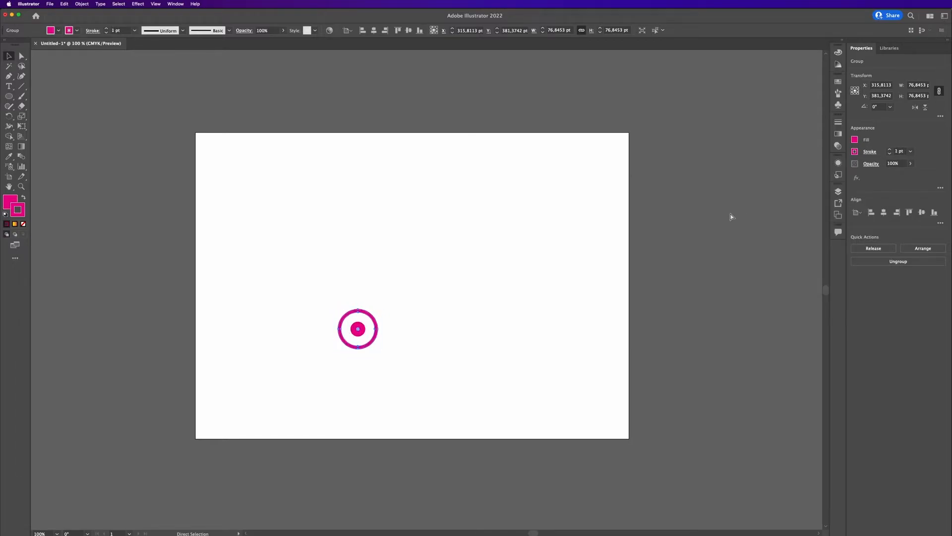
{"action": "key", "text": "super+z"}
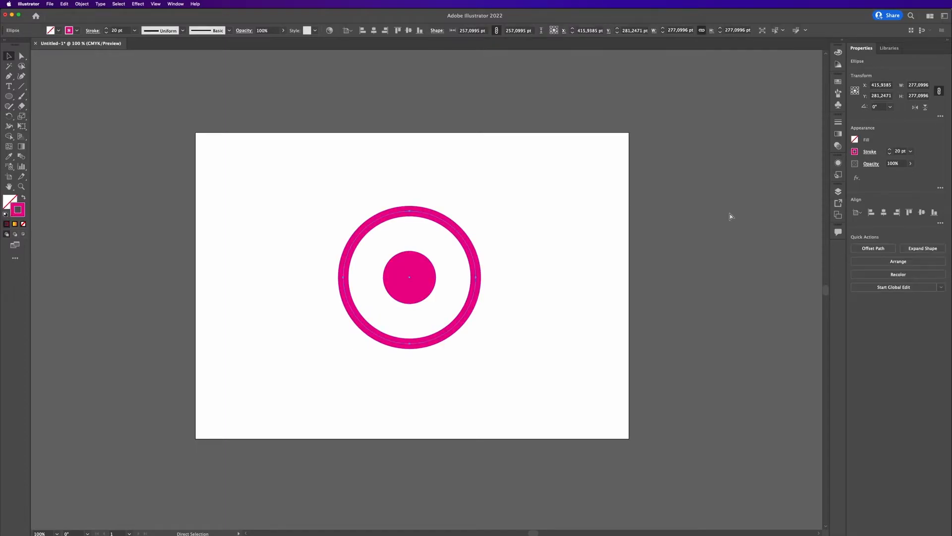
{"action": "left_click", "coordinate": [610, 263]}
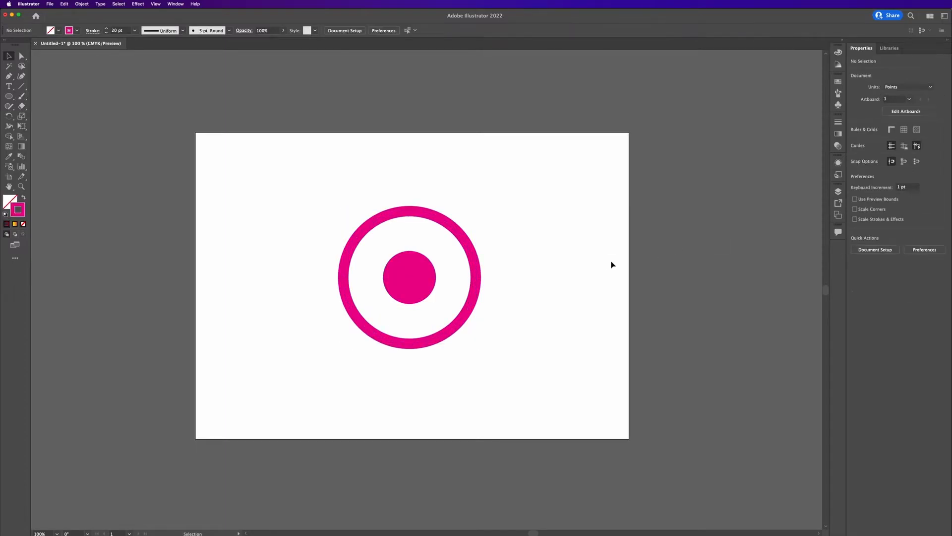
Enable Scale Strokes & Effects in the General preferences
{"action": "left_click", "coordinate": [32, 4]}
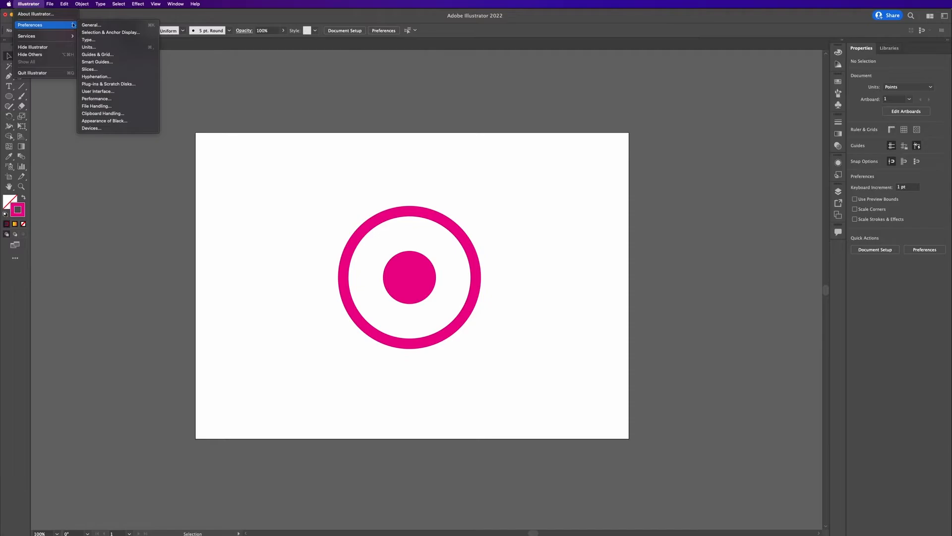
{"action": "left_click", "coordinate": [91, 25]}
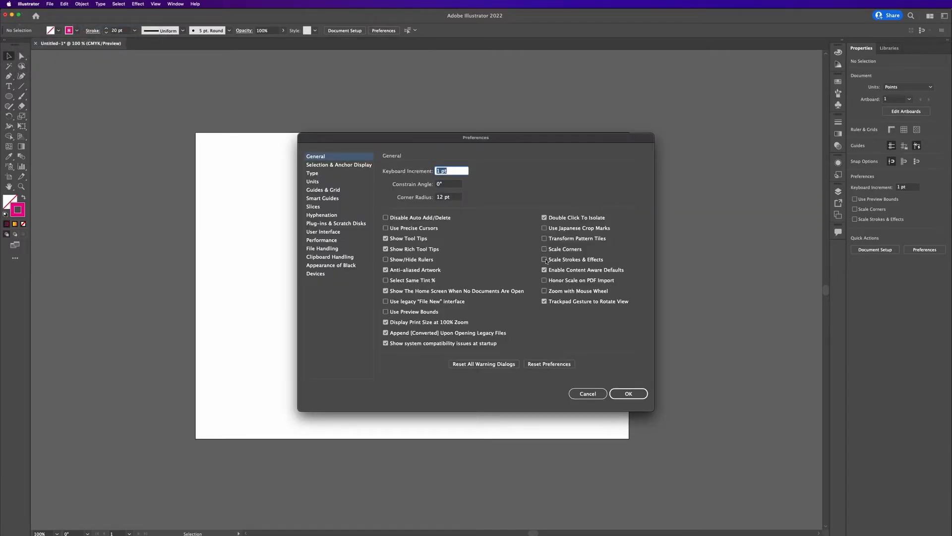
{"action": "left_click", "coordinate": [545, 260]}
{"action": "left_click", "coordinate": [628, 393]}
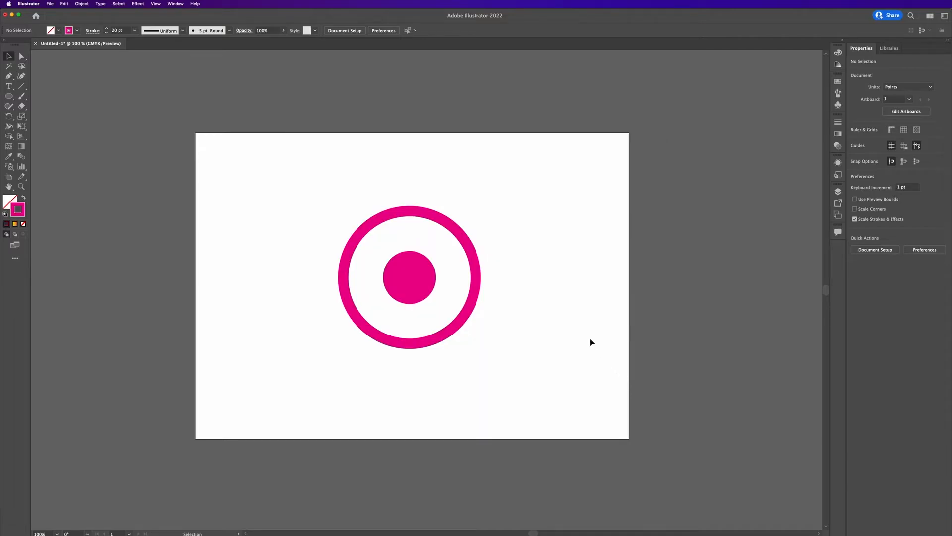
Select both circles and scale them down together until the outer ring is about 56 pt wide
{"action": "left_click", "coordinate": [378, 334]}
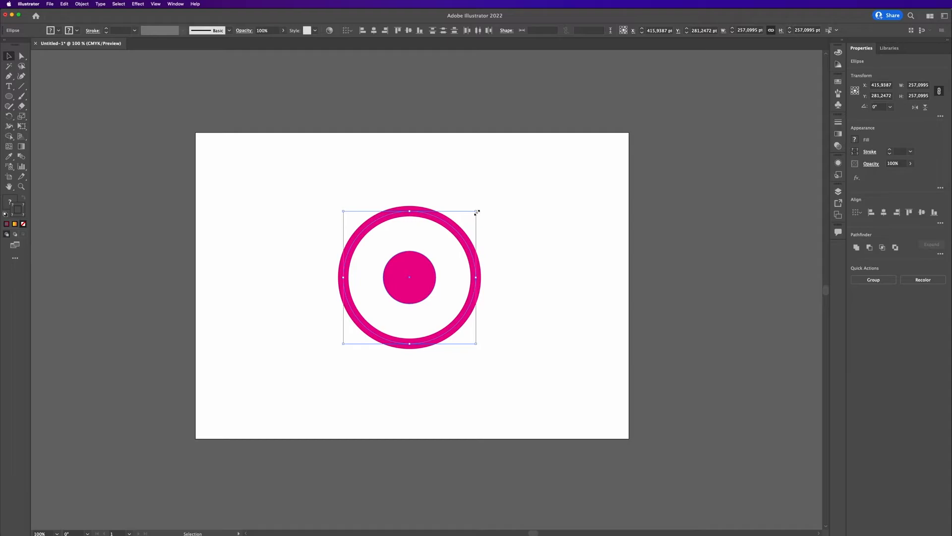
{"action": "left_click_drag", "start_coordinate": [476, 213], "coordinate": [372, 295]}
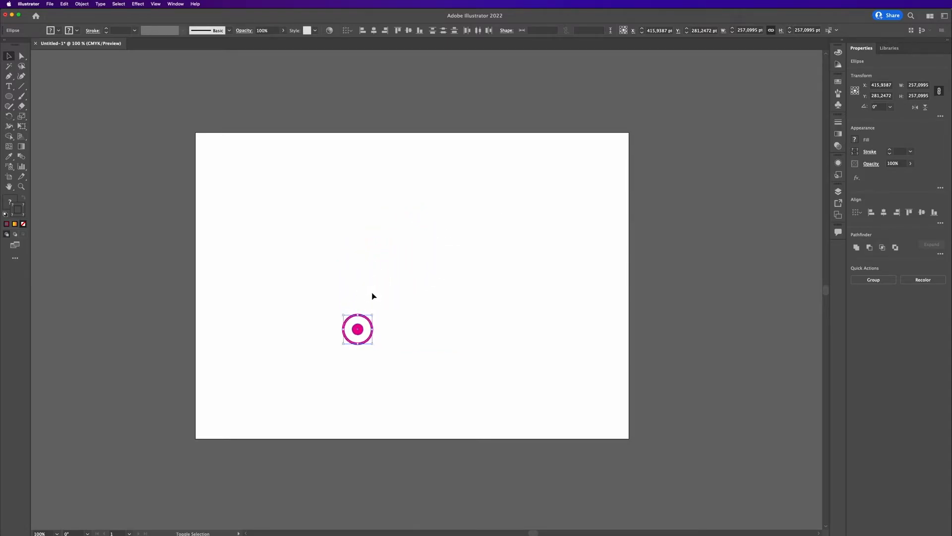
{"action": "left_click", "coordinate": [406, 301]}
Turn on a dashed line for the outer ring's stroke
{"action": "left_click", "coordinate": [369, 339]}
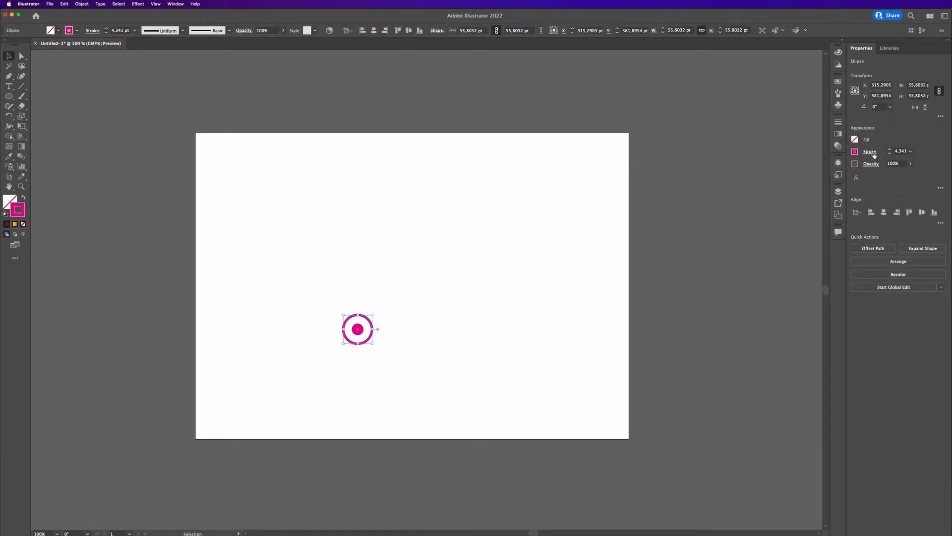
{"action": "left_click", "coordinate": [870, 151]}
{"action": "left_click", "coordinate": [786, 211]}
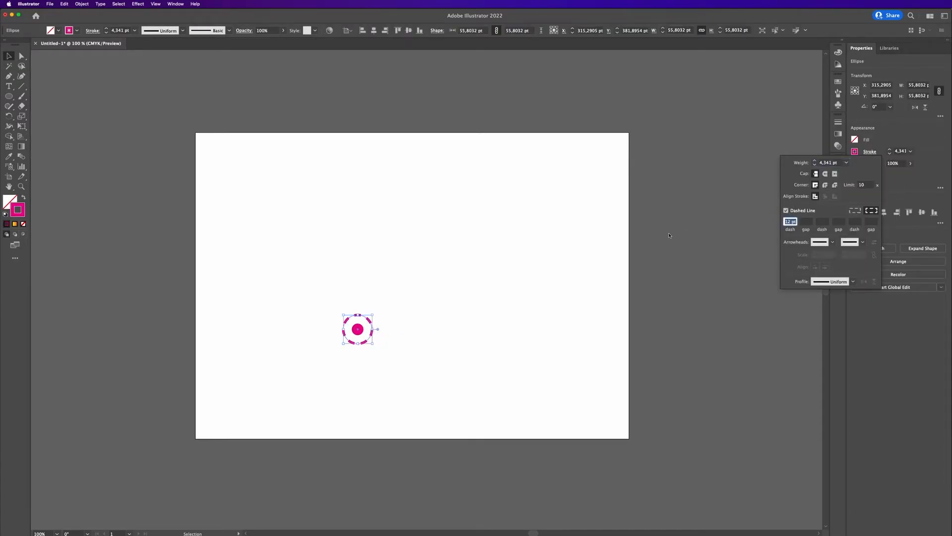
{"action": "left_click", "coordinate": [622, 250]}
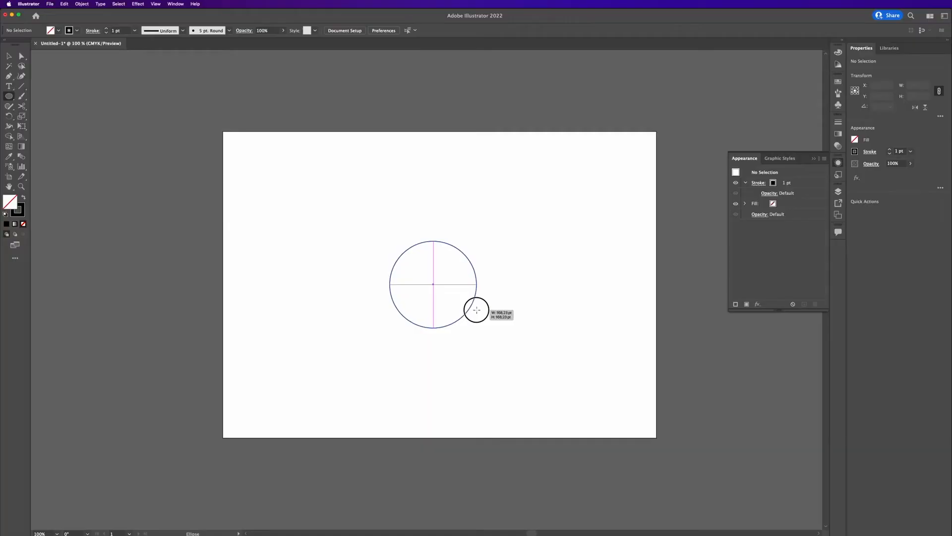
Draw an unfilled circle about 196 pt wide with a 1 pt black stroke and center it on the artboard
{"action": "mouse_move", "coordinate": [476, 311]}
{"action": "left_mouse_down"}
{"action": "mouse_move", "coordinate": [491, 321]}
{"action": "mouse_move", "coordinate": [483, 309]}
{"action": "left_mouse_up"}
{"action": "key", "text": "v"}
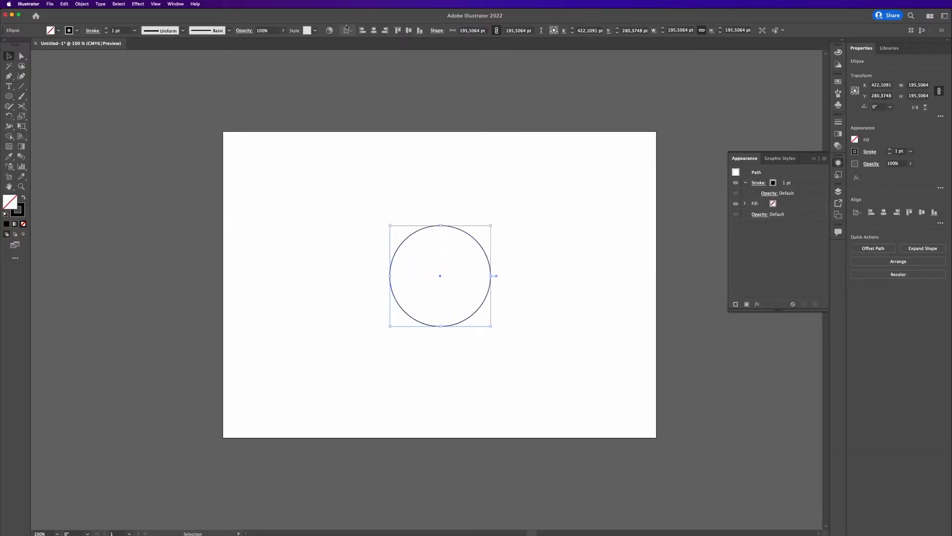
{"action": "left_click", "coordinate": [374, 31]}
{"action": "left_click", "coordinate": [409, 31]}
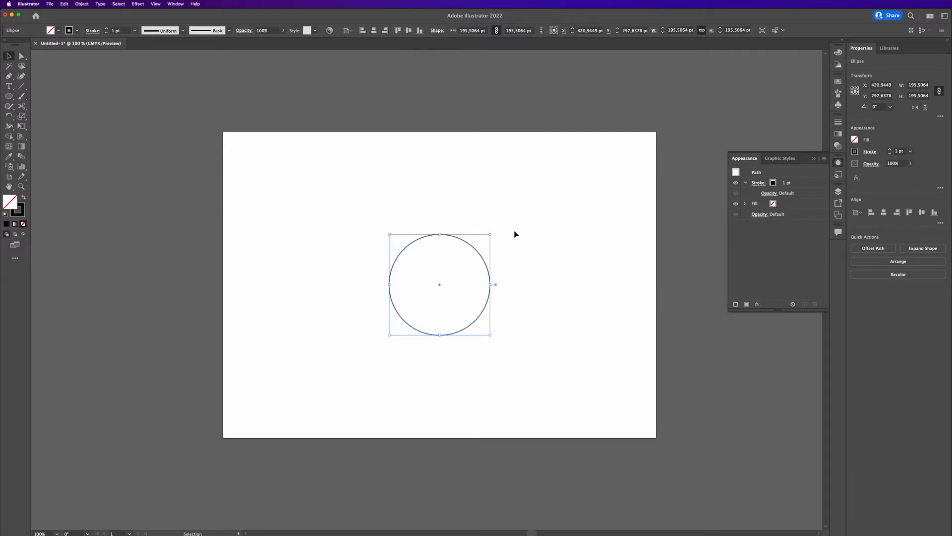
{"action": "left_click", "coordinate": [515, 233]}
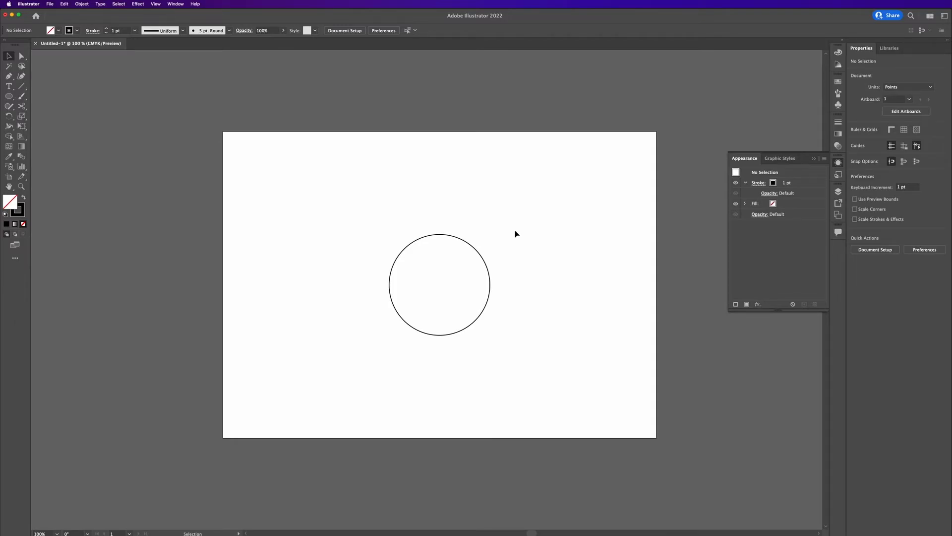
Enlarge a copy of the circle to about 656 pt and arrange two such large circles overlapping the small one
{"action": "left_click", "coordinate": [418, 242]}
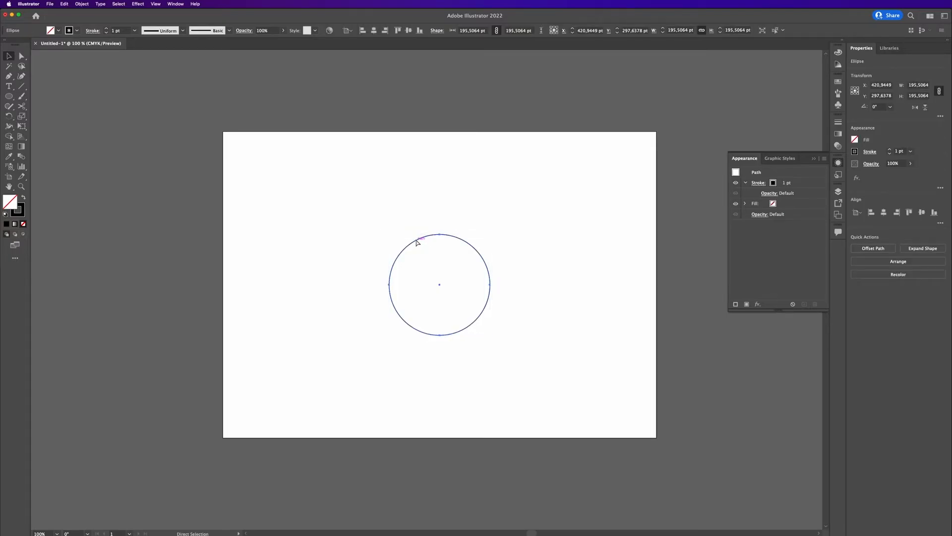
{"action": "left_click_drag", "start_coordinate": [491, 234], "coordinate": [624, 116]}
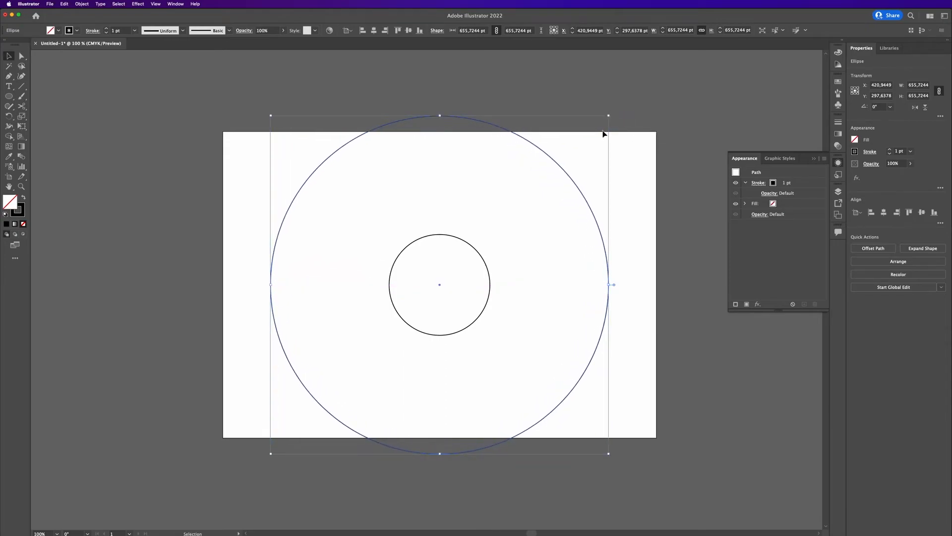
{"action": "left_click_drag", "start_coordinate": [559, 167], "coordinate": [447, 191]}
{"action": "left_click", "coordinate": [604, 258]}
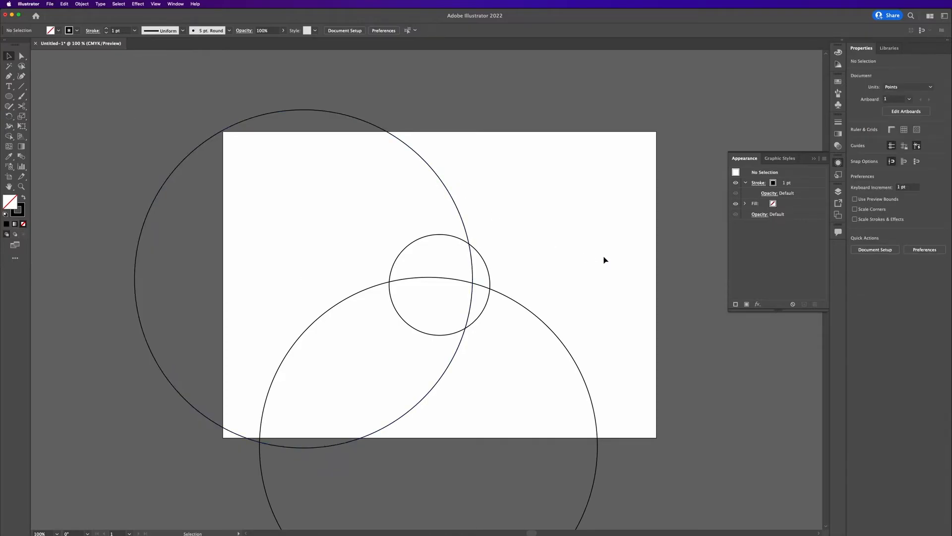
Draw a four-pointed star about 171 pt wide near the artboard's upper-right corner and round its corners about 24 pt
{"action": "left_click_drag", "start_coordinate": [9, 97], "coordinate": [50, 139]}
{"action": "left_click_drag", "start_coordinate": [545, 188], "coordinate": [575, 221]}
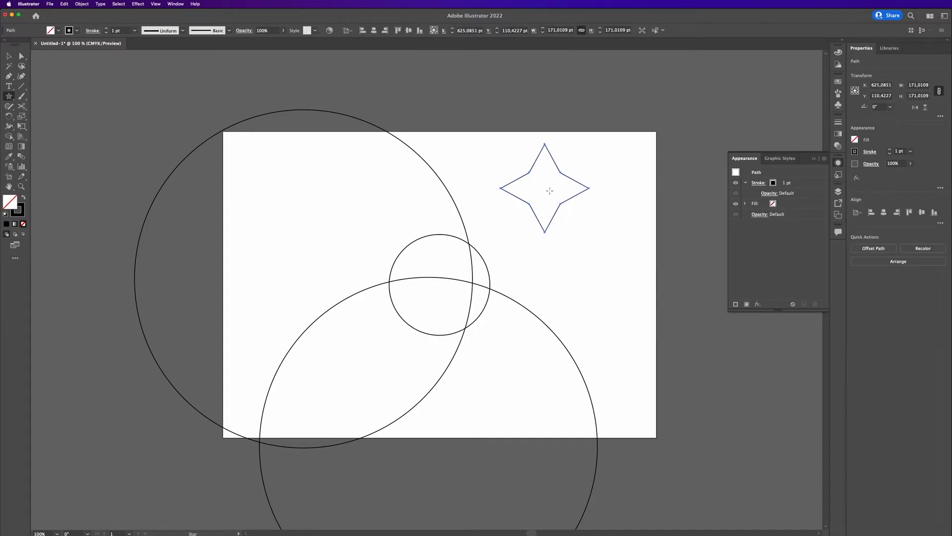
{"action": "key", "text": "a"}
{"action": "left_click_drag", "start_coordinate": [544, 151], "coordinate": [546, 172]}
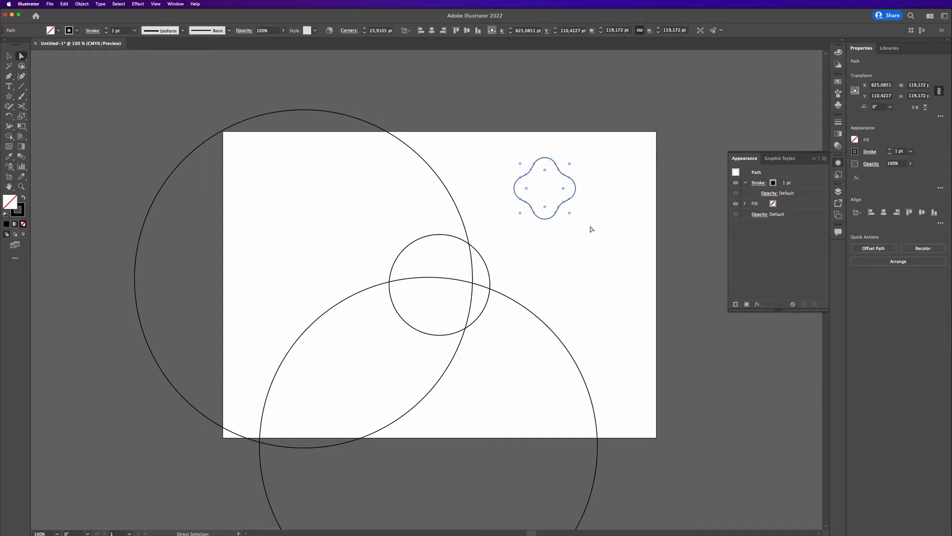
Enlarge the rounded star to about 298 pt, rotate it about 17°, and place it overlapping the small circle's upper edge
{"action": "key", "text": "v"}
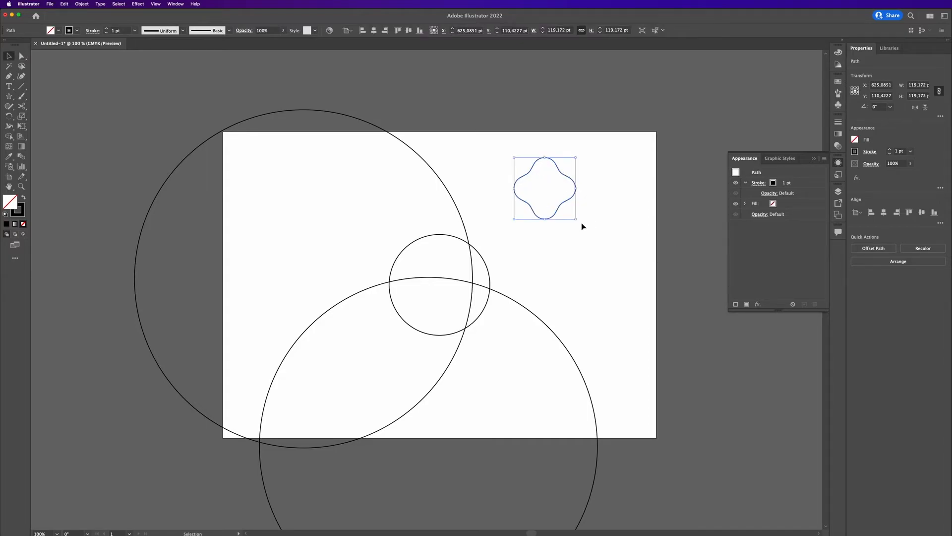
{"action": "left_click_drag", "start_coordinate": [576, 220], "coordinate": [597, 245]}
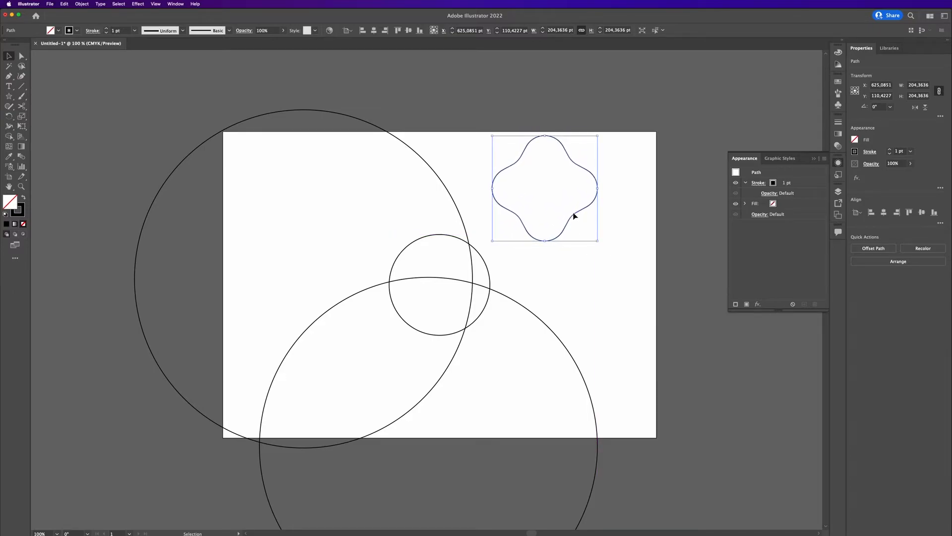
{"action": "left_click_drag", "start_coordinate": [574, 215], "coordinate": [504, 231]}
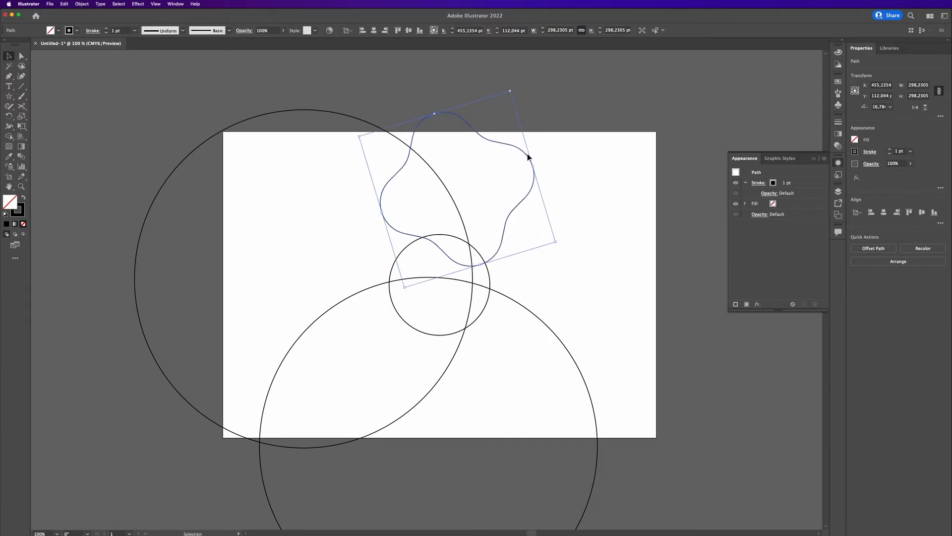
Place a copy of the rounded star over the small circle's lower part, rotated to about 332° and enlarged to about 360 pt
{"action": "left_click_drag", "start_coordinate": [528, 156], "coordinate": [526, 347]}
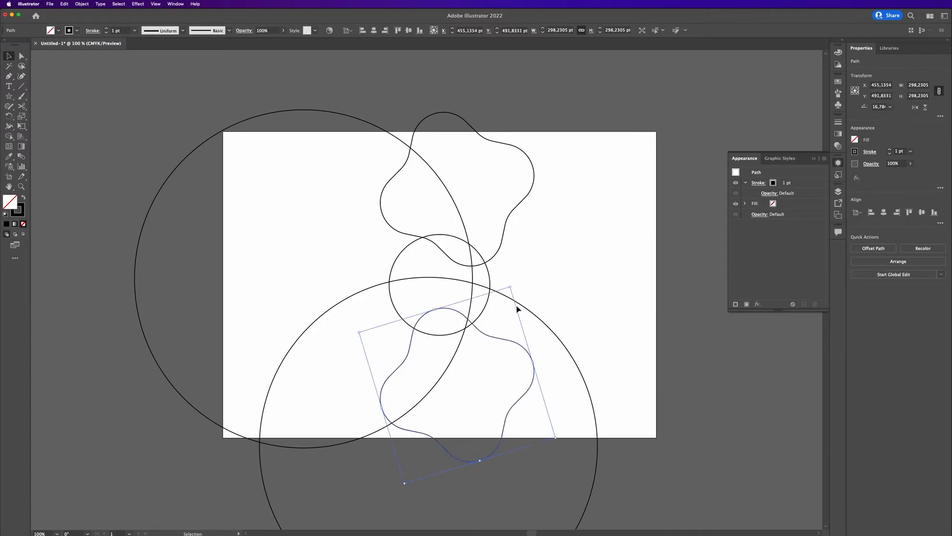
{"action": "left_click_drag", "start_coordinate": [514, 283], "coordinate": [549, 324]}
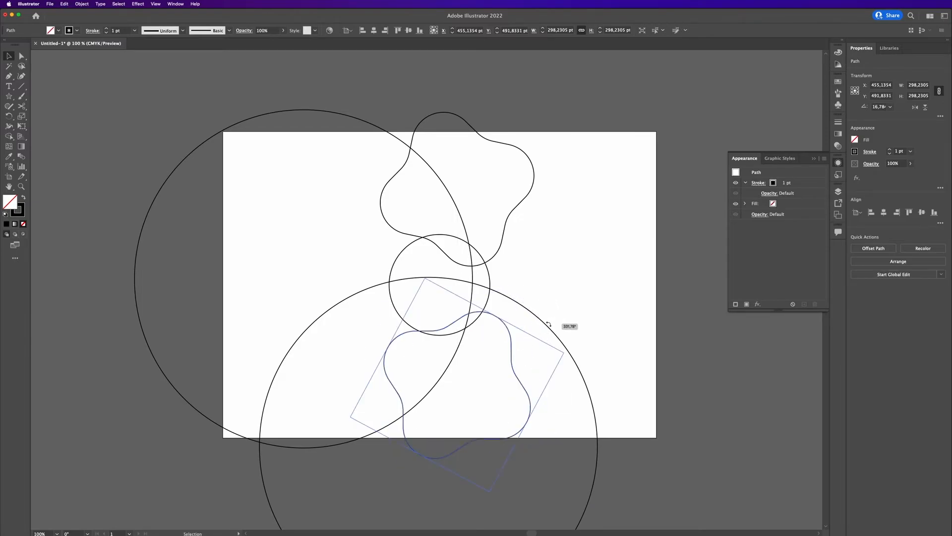
{"action": "mouse_move", "coordinate": [510, 341]}
{"action": "left_mouse_down"}
{"action": "mouse_move", "coordinate": [486, 334]}
{"action": "mouse_move", "coordinate": [569, 336]}
{"action": "left_mouse_up"}
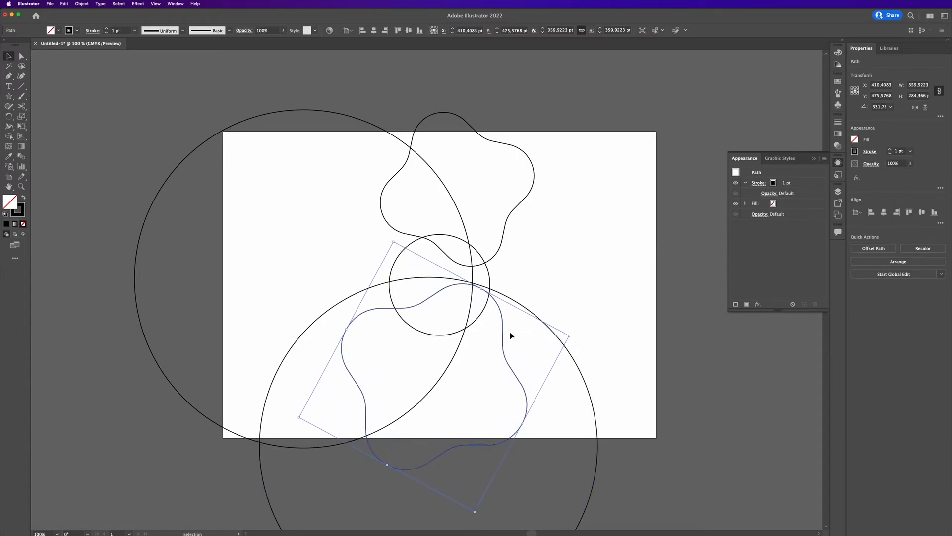
{"action": "left_click_drag", "start_coordinate": [503, 333], "coordinate": [503, 350]}
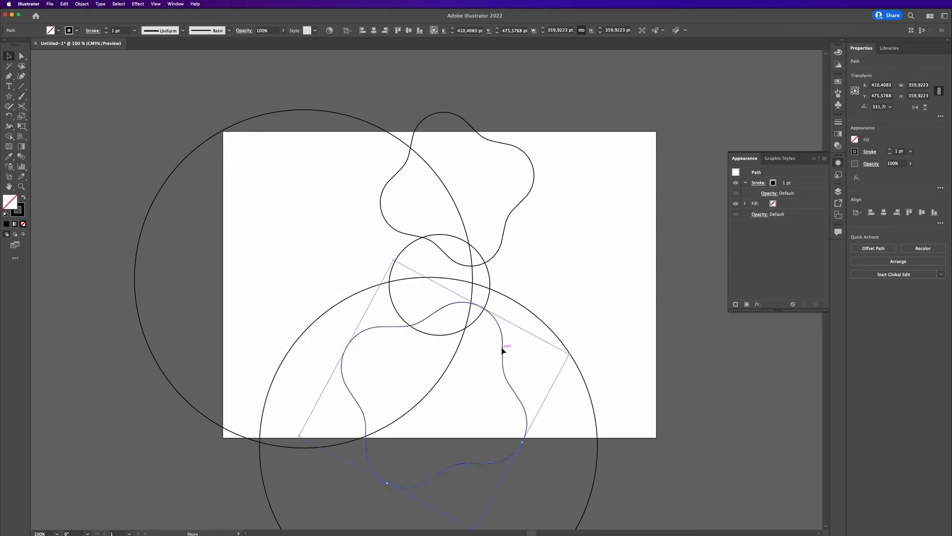
{"action": "left_click", "coordinate": [598, 266]}
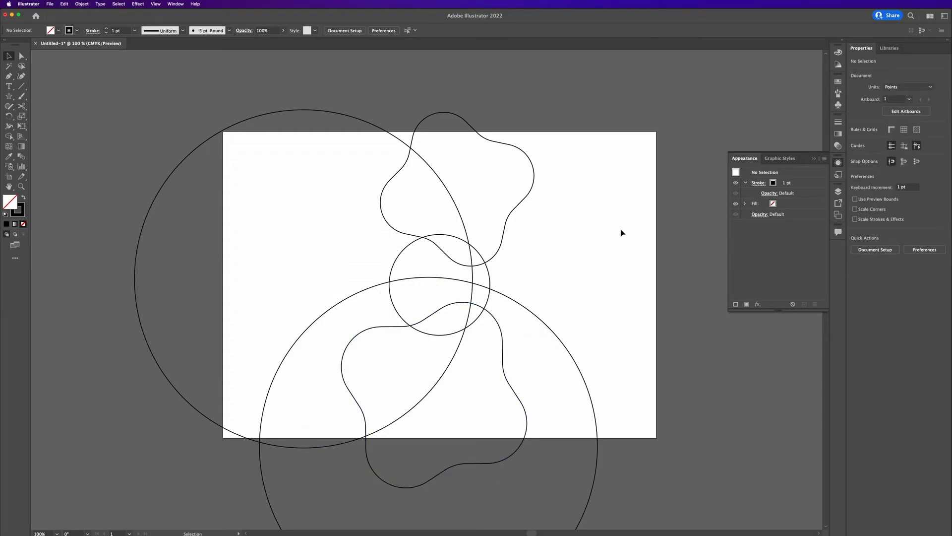
Select all the shapes and erase every region outside the small circle with the Shape Builder, leaving a basketball
{"action": "left_click_drag", "start_coordinate": [626, 198], "coordinate": [325, 397]}
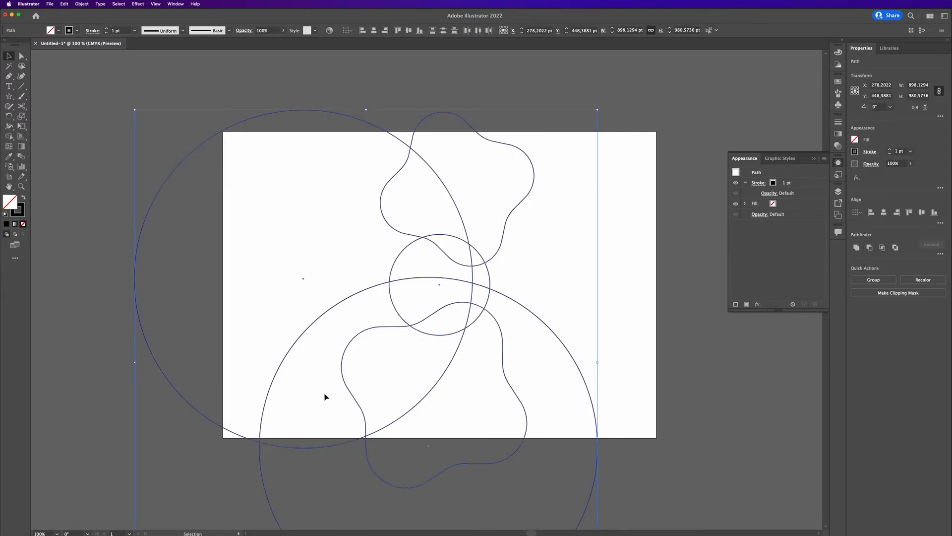
{"action": "left_click", "coordinate": [8, 138]}
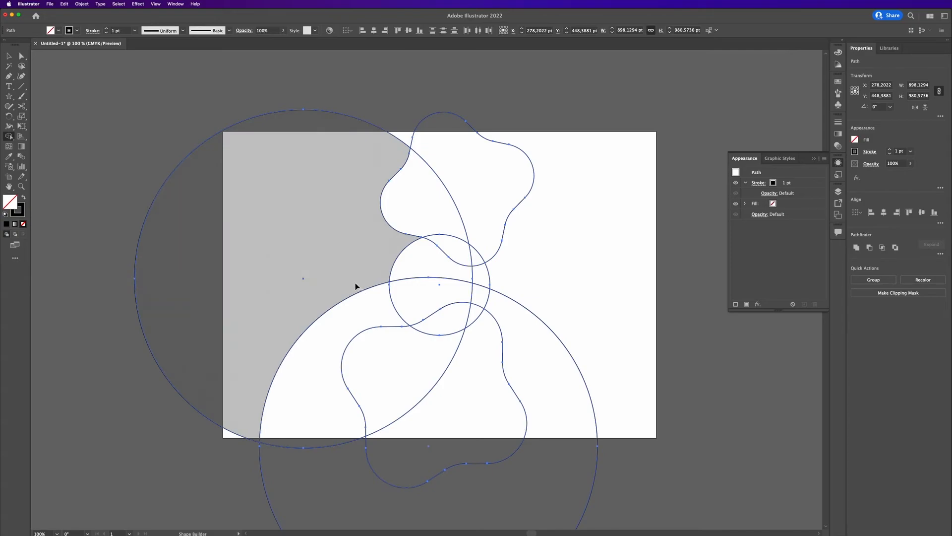
{"action": "mouse_move", "coordinate": [520, 248]}
{"action": "left_mouse_down"}
{"action": "mouse_move", "coordinate": [448, 223]}
{"action": "mouse_move", "coordinate": [391, 234]}
{"action": "mouse_move", "coordinate": [368, 250]}
{"action": "mouse_move", "coordinate": [356, 306]}
{"action": "mouse_move", "coordinate": [384, 353]}
{"action": "mouse_move", "coordinate": [444, 369]}
{"action": "mouse_move", "coordinate": [488, 360]}
{"action": "mouse_move", "coordinate": [532, 303]}
{"action": "left_mouse_up"}
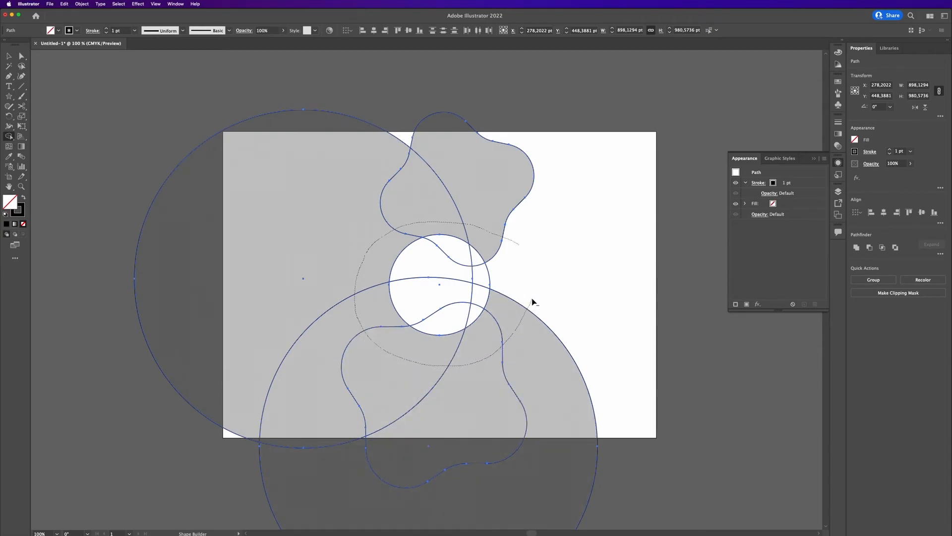
{"action": "key", "text": "v"}
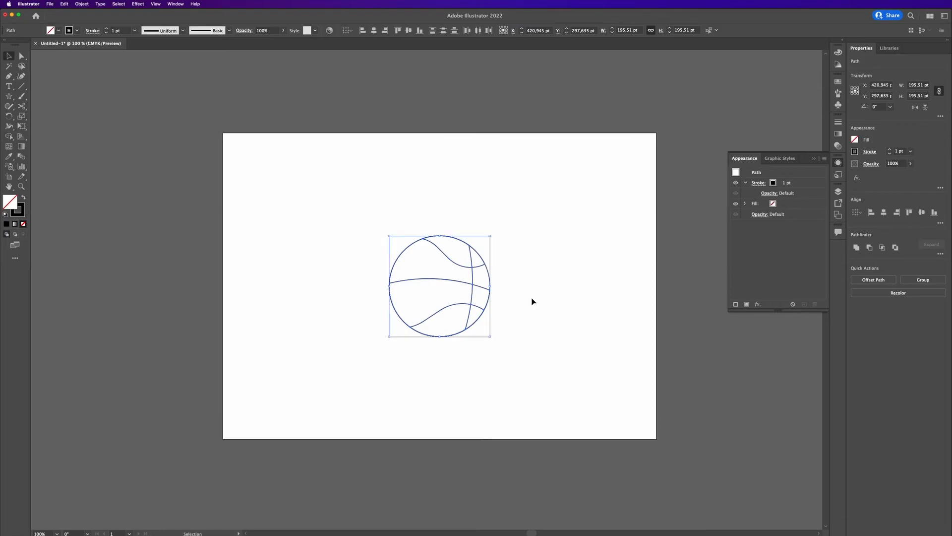
{"action": "left_click", "coordinate": [531, 301]}
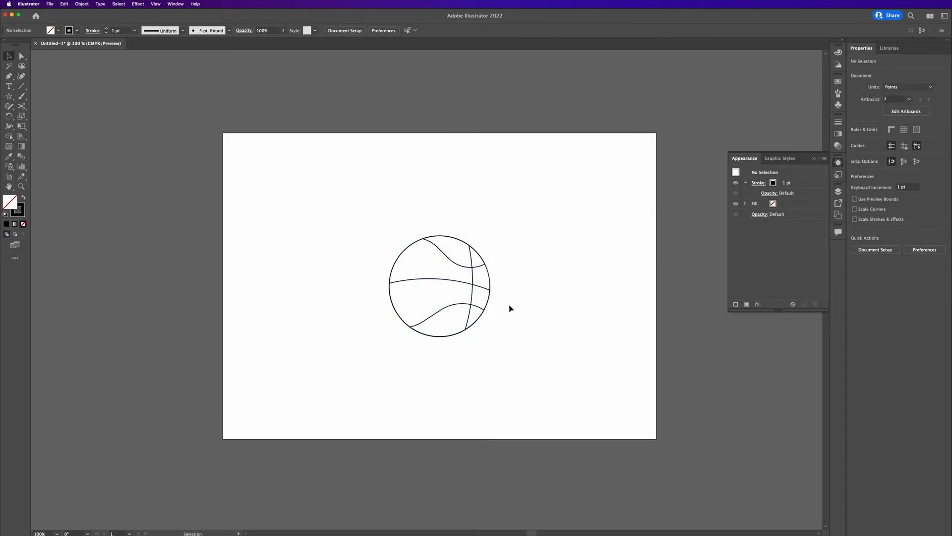
Select all pieces of the basketball and fill them with light orange
{"action": "left_click", "coordinate": [490, 291]}
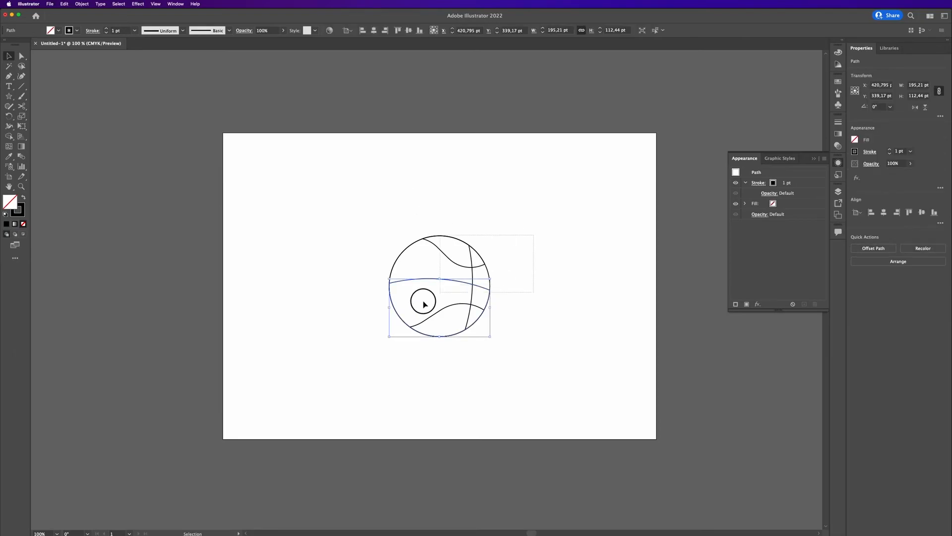
{"action": "left_click", "coordinate": [60, 32]}
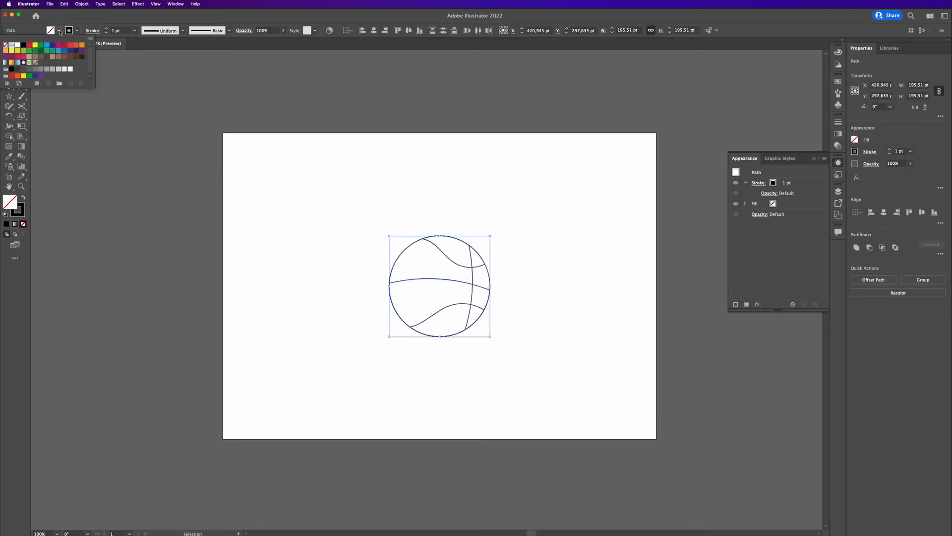
{"action": "left_click", "coordinate": [76, 46]}
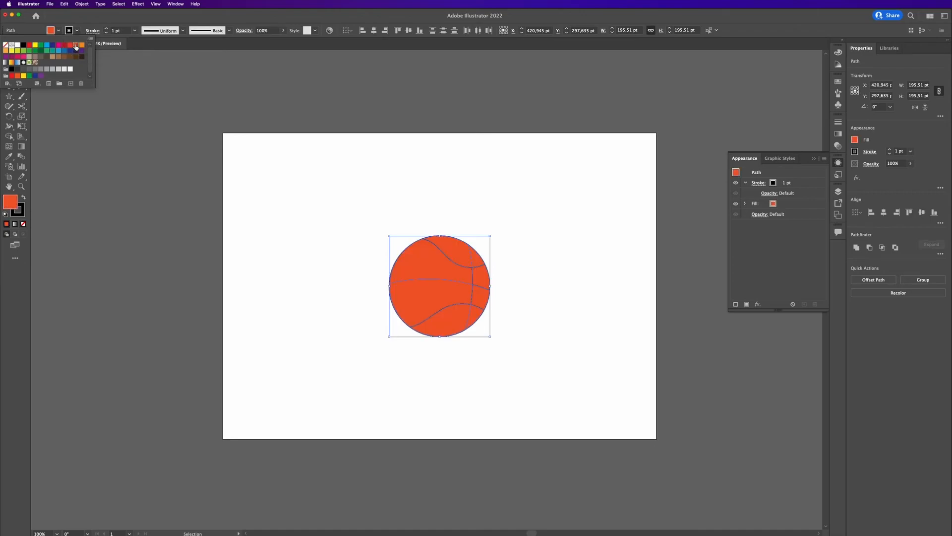
{"action": "left_click", "coordinate": [83, 46]}
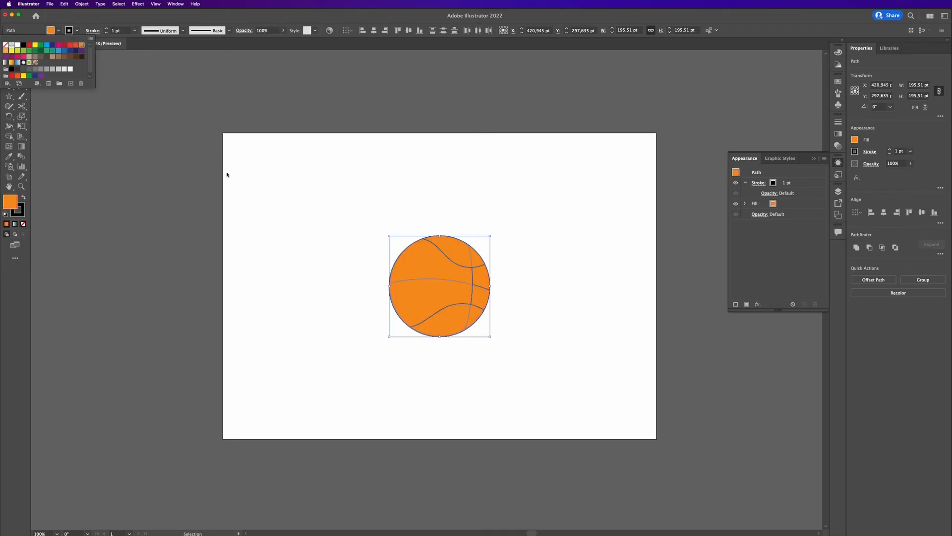
Set the stroke weight of the basketball's pieces to 4 pt
{"action": "left_click", "coordinate": [106, 29]}
{"action": "left_click", "coordinate": [107, 28]}
{"action": "left_click", "coordinate": [106, 29]}
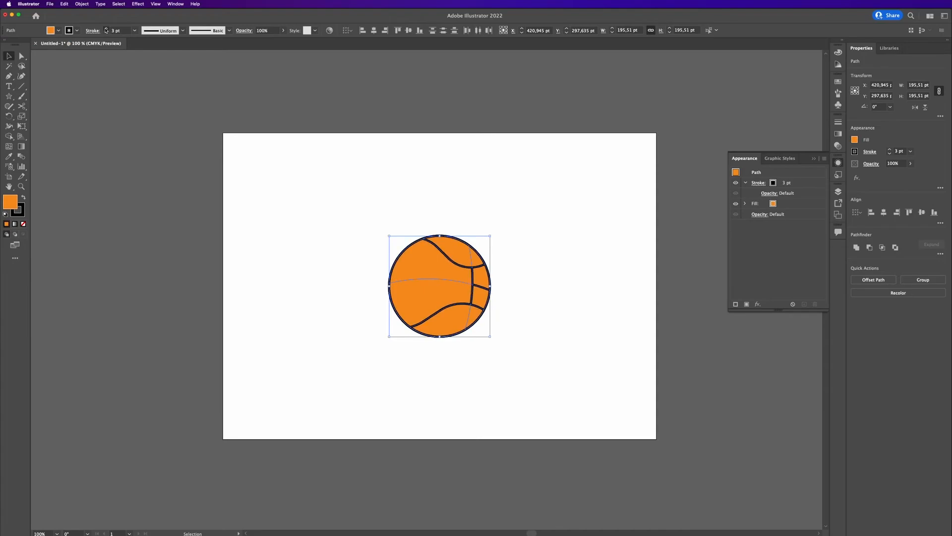
{"action": "left_click", "coordinate": [609, 309]}
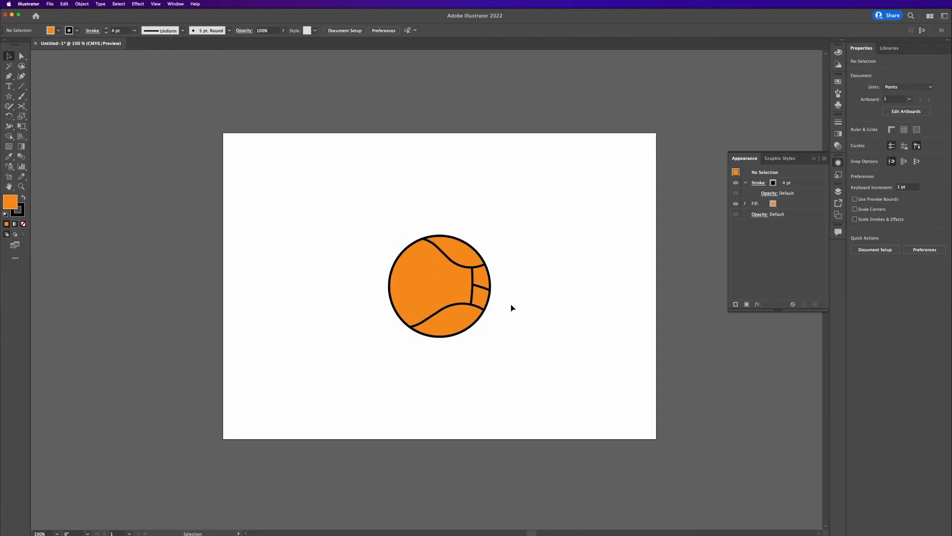
Bring the basketball's large left piece to the front and remove its fill
{"action": "left_click", "coordinate": [470, 286]}
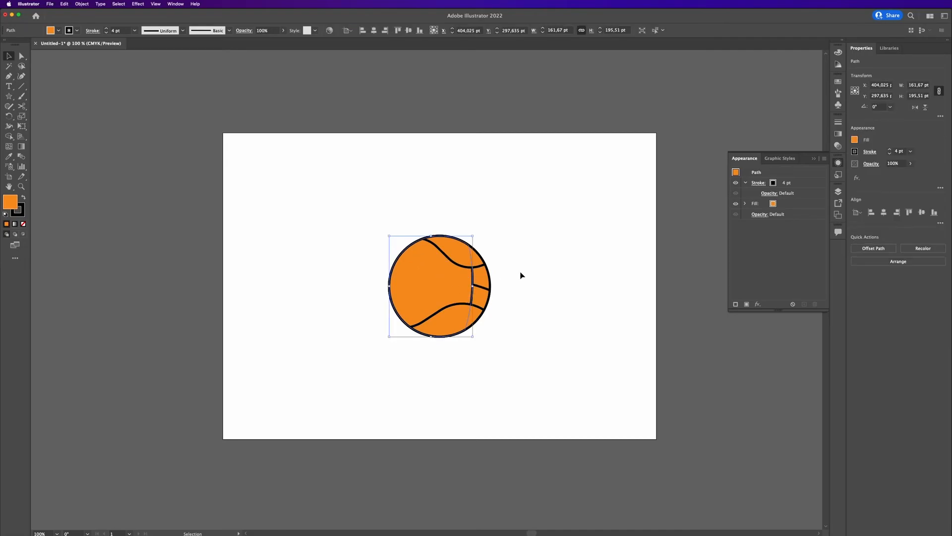
{"action": "right_click", "coordinate": [471, 257]}
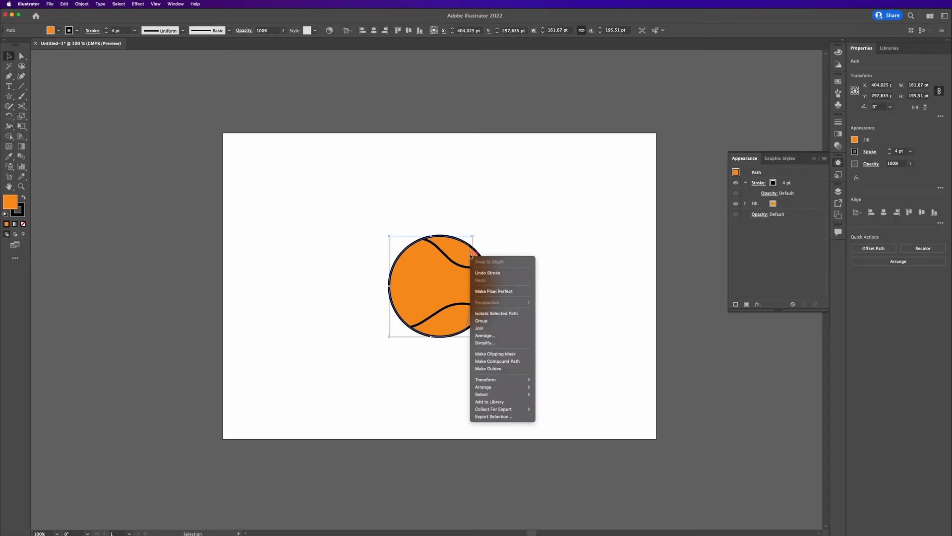
{"action": "left_click", "coordinate": [371, 264]}
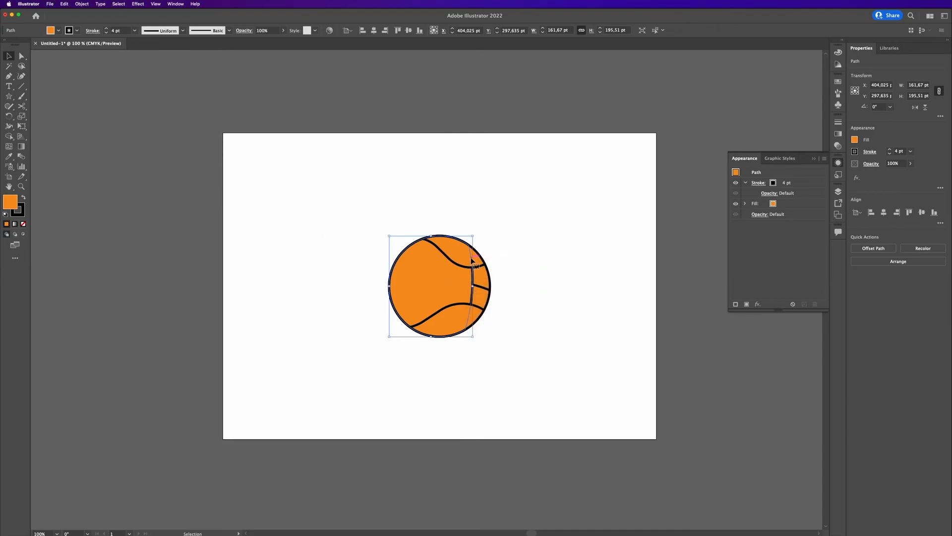
{"action": "right_click", "coordinate": [472, 258]}
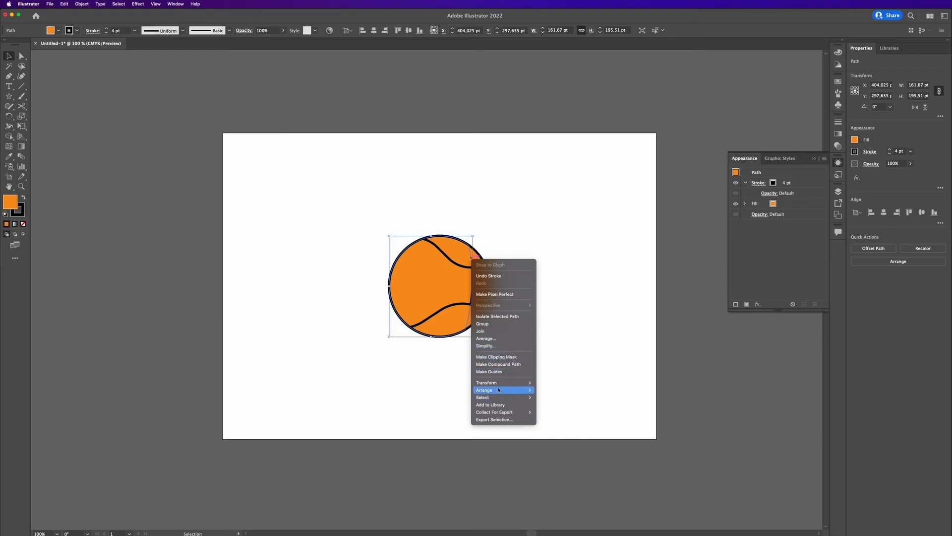
{"action": "mouse_move", "coordinate": [498, 390]}
{"action": "left_click", "coordinate": [563, 391]}
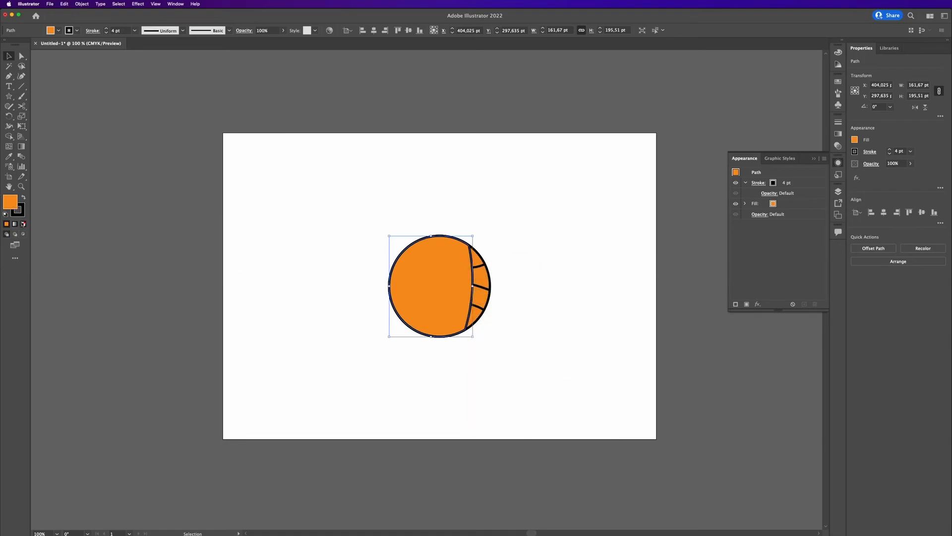
{"action": "left_click", "coordinate": [23, 224]}
{"action": "left_click", "coordinate": [258, 255]}
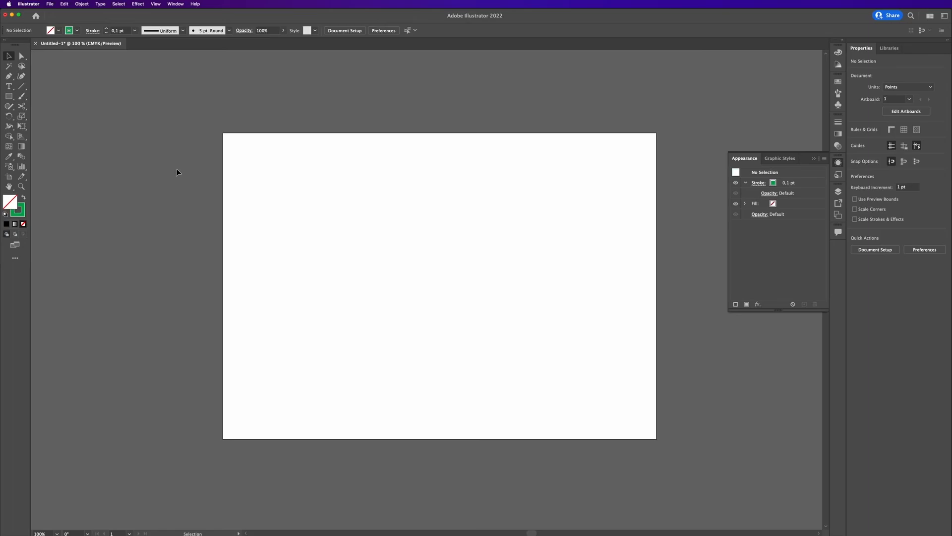
Show the rulers and place three vertical guides across the empty artboard
{"action": "key", "text": "super+r"}
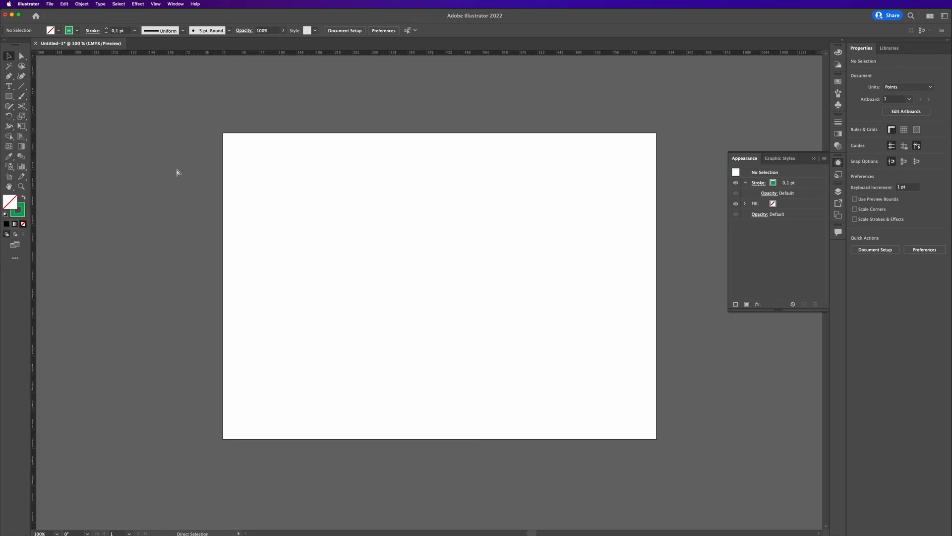
{"action": "left_click_drag", "start_coordinate": [34, 188], "coordinate": [301, 190]}
{"action": "left_click_drag", "start_coordinate": [34, 198], "coordinate": [402, 200]}
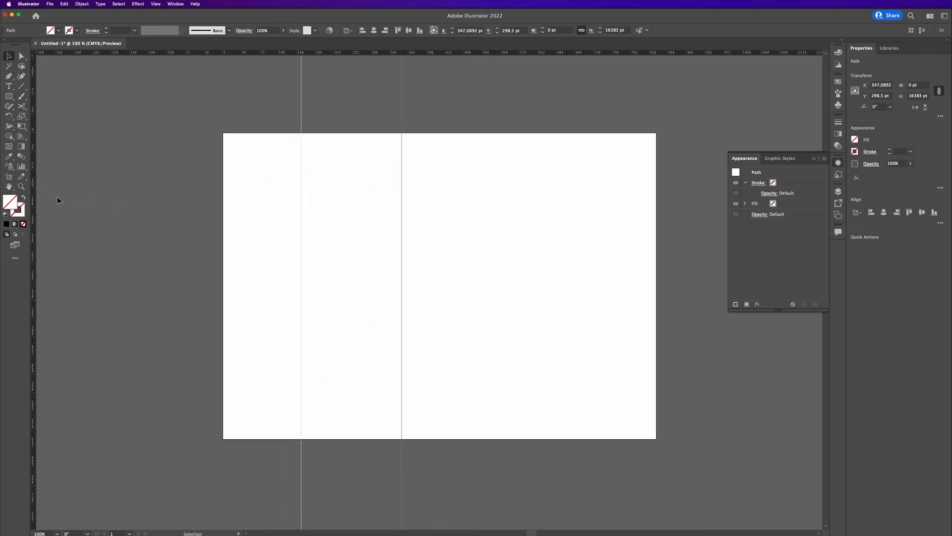
{"action": "left_click_drag", "start_coordinate": [35, 200], "coordinate": [537, 219]}
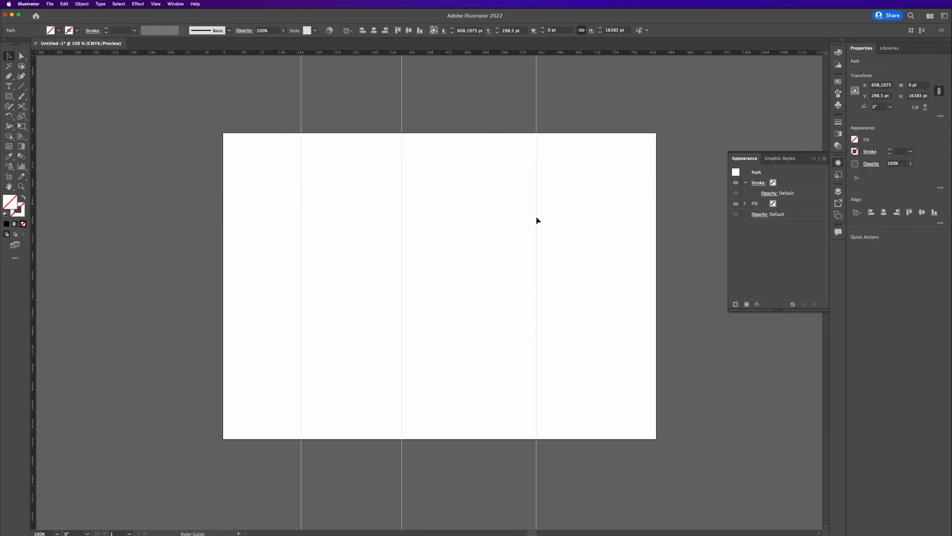
Undo the three vertical guides
{"action": "key", "text": "super+z"}
{"action": "key", "text": "super+z"}
{"action": "key", "text": "super+z"}
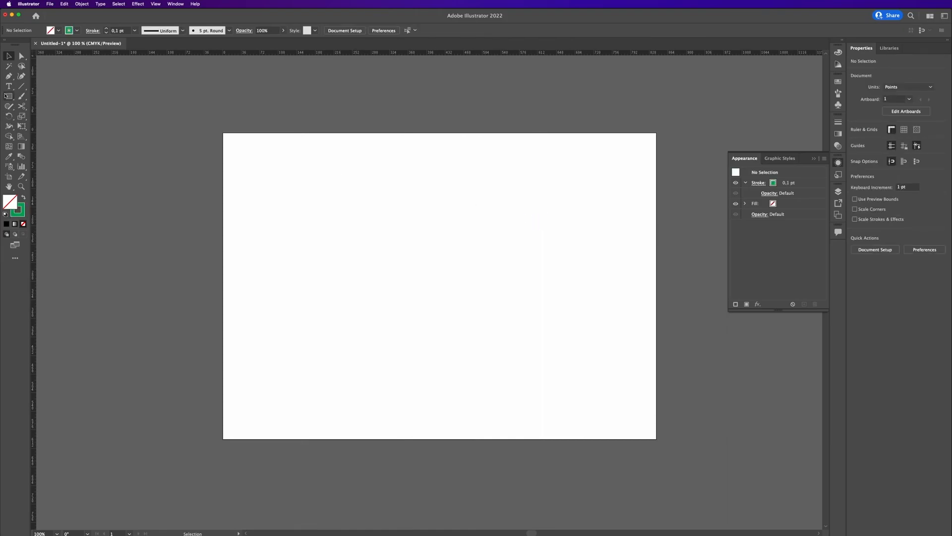
Draw an unfilled rectangle covering the whole artboard, about 842 by 595 pt
{"action": "left_click", "coordinate": [8, 96]}
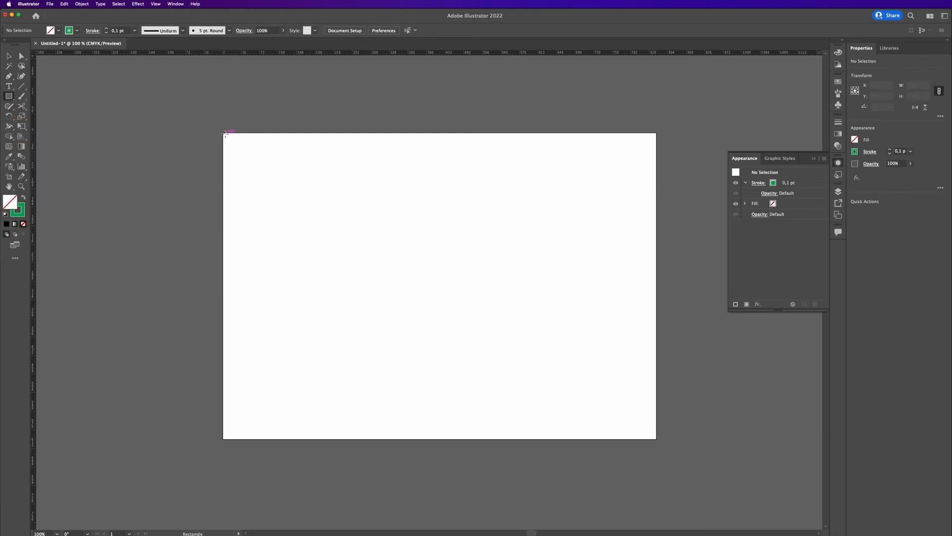
{"action": "left_click_drag", "start_coordinate": [223, 132], "coordinate": [656, 438]}
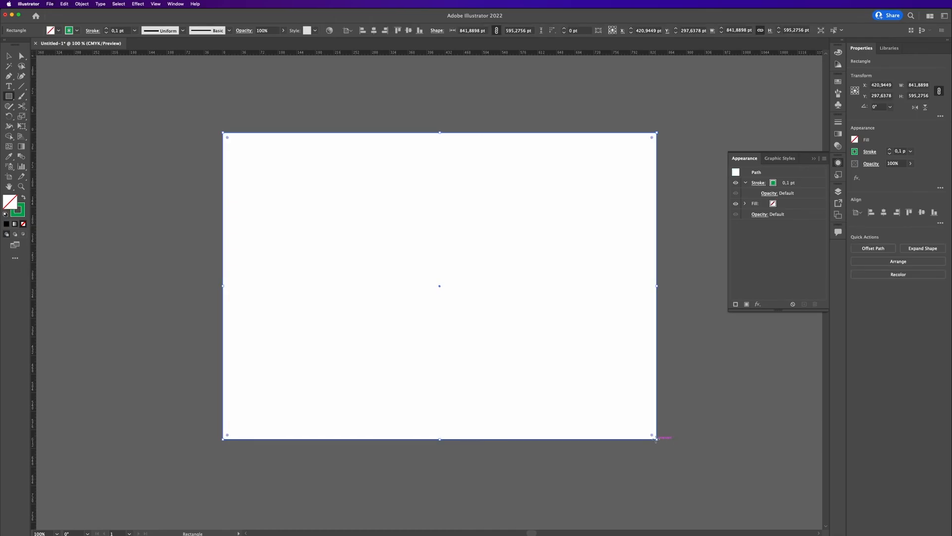
Start Split Into Grid on the artboard-sized rectangle with the preview enabled, and set 4 rows and 3 columns
{"action": "left_click", "coordinate": [82, 4]}
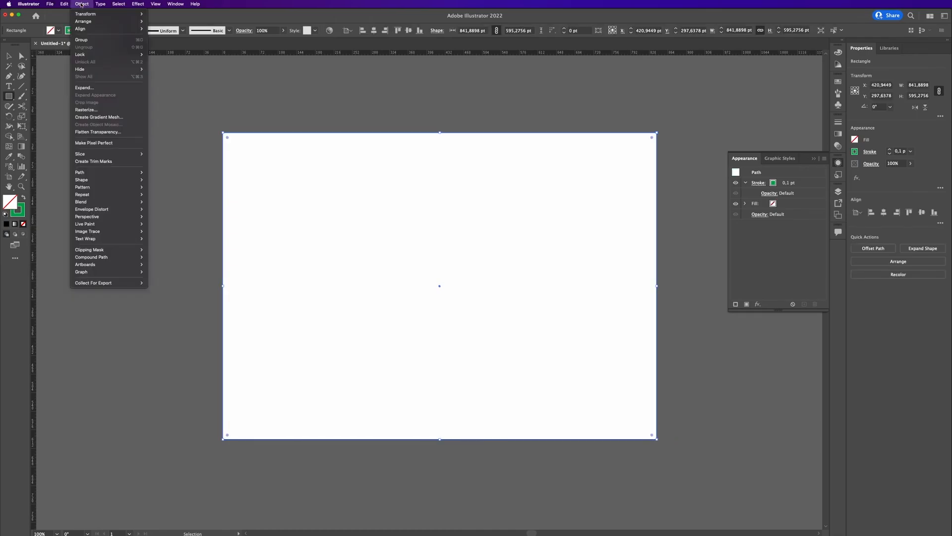
{"action": "mouse_move", "coordinate": [104, 173]}
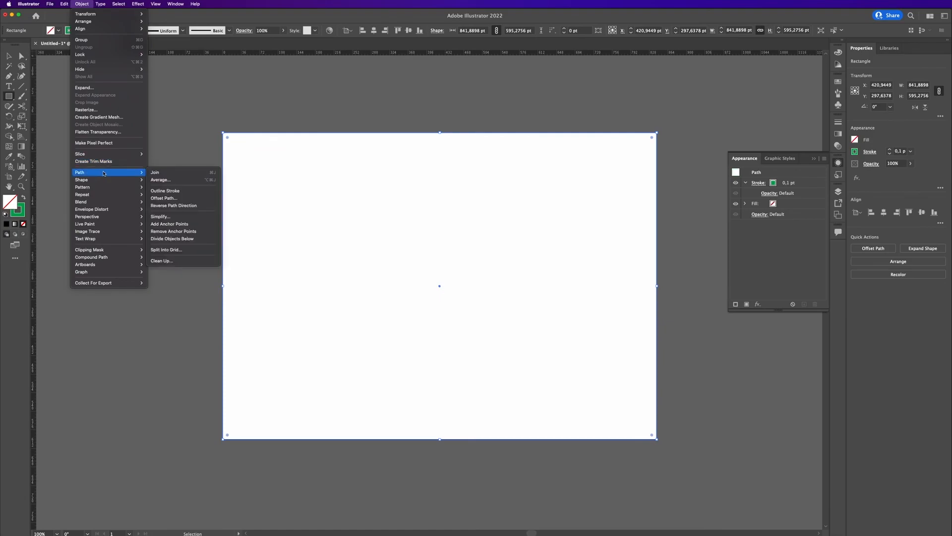
{"action": "left_click", "coordinate": [181, 251]}
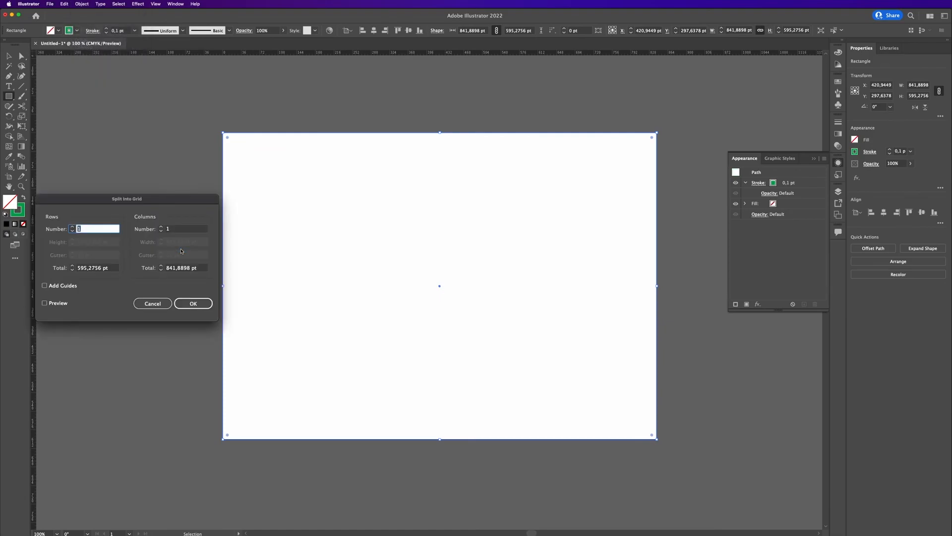
{"action": "left_click", "coordinate": [45, 303]}
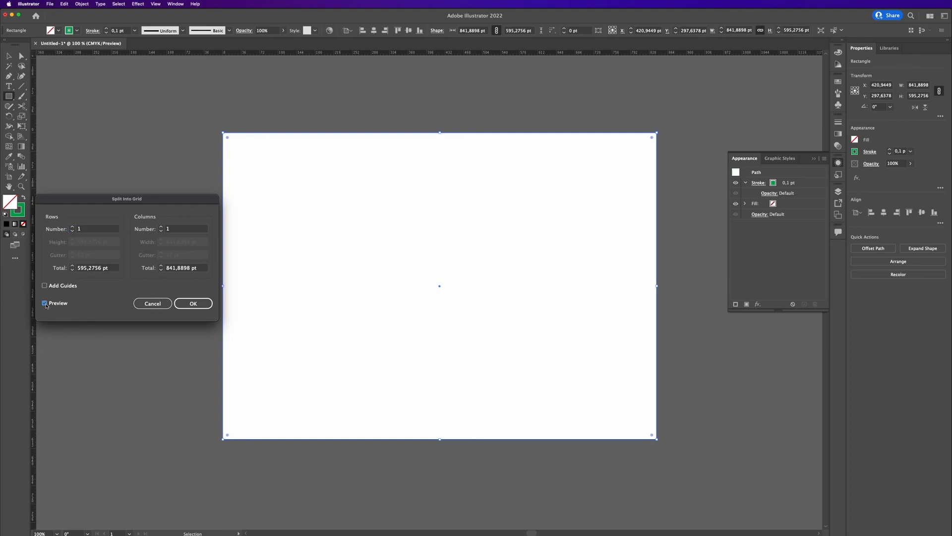
{"action": "left_click", "coordinate": [72, 228]}
{"action": "type", "text": "3"}
{"action": "left_click", "coordinate": [72, 228]}
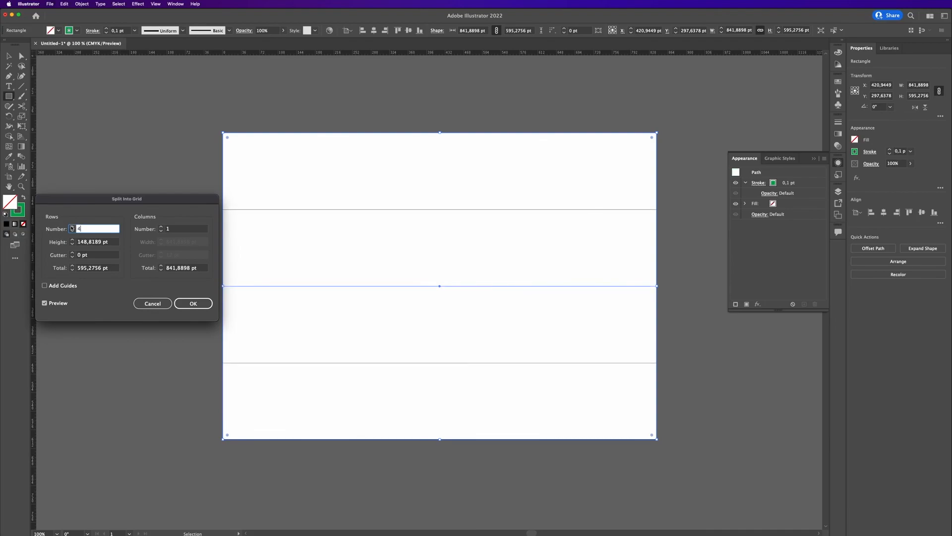
{"action": "left_click", "coordinate": [161, 226]}
{"action": "left_click", "coordinate": [161, 226]}
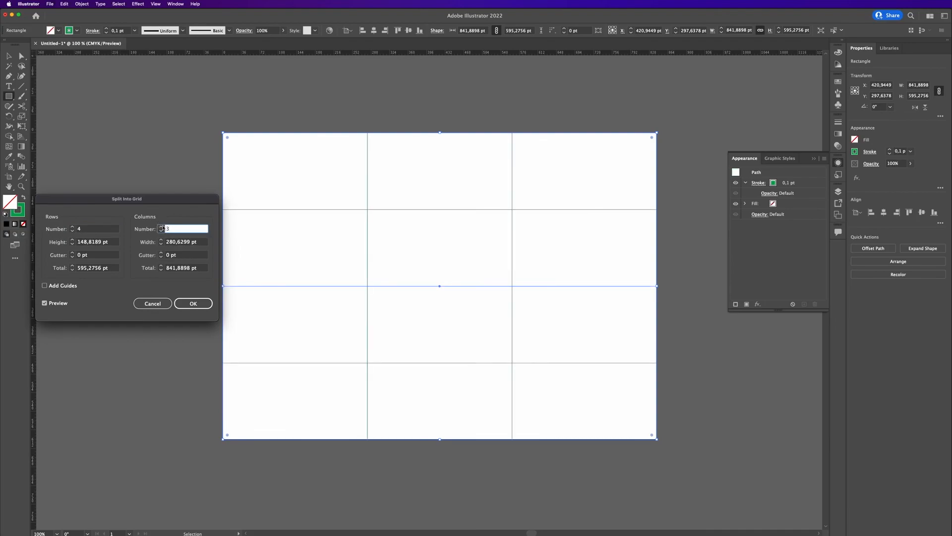
Set the row and column gutters to 10 pt and apply the grid split with guides added
{"action": "left_click", "coordinate": [71, 252]}
{"action": "left_click", "coordinate": [161, 252]}
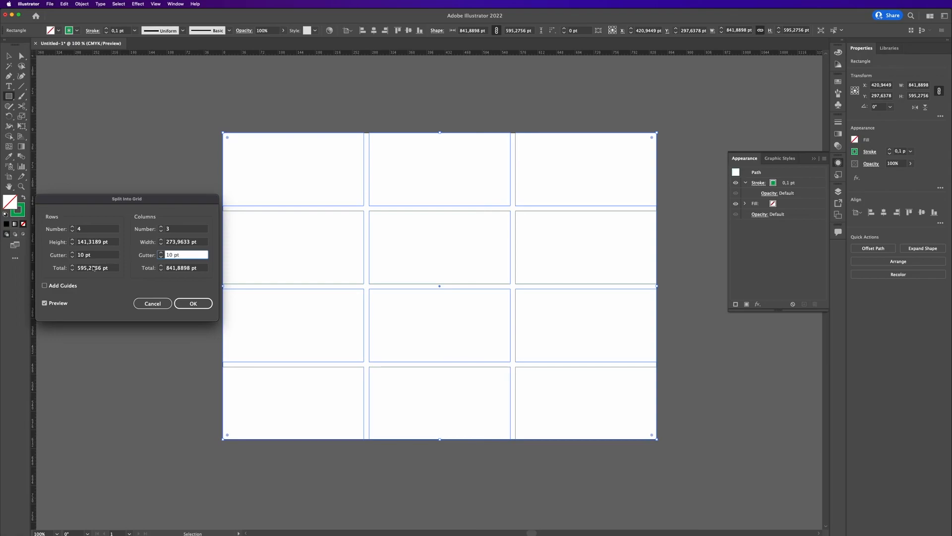
{"action": "left_click", "coordinate": [44, 288]}
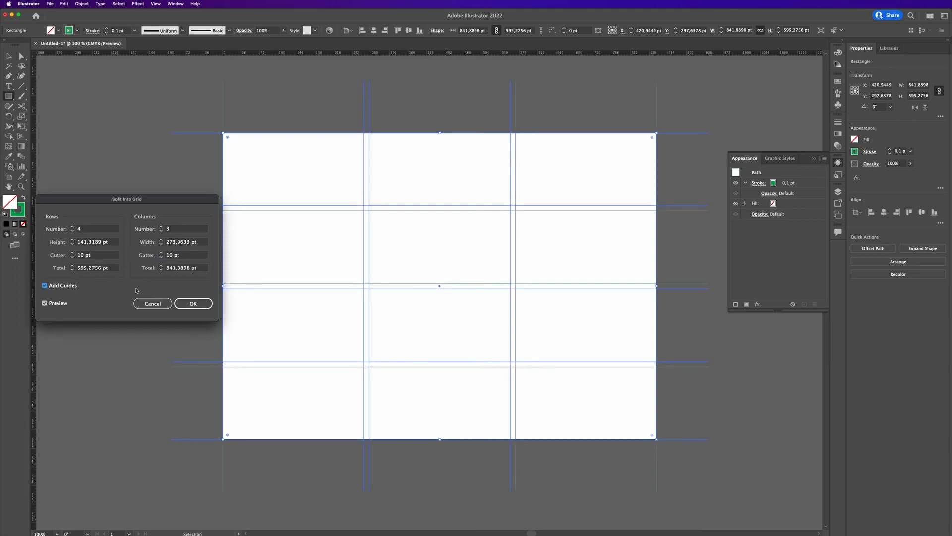
{"action": "left_click", "coordinate": [184, 303]}
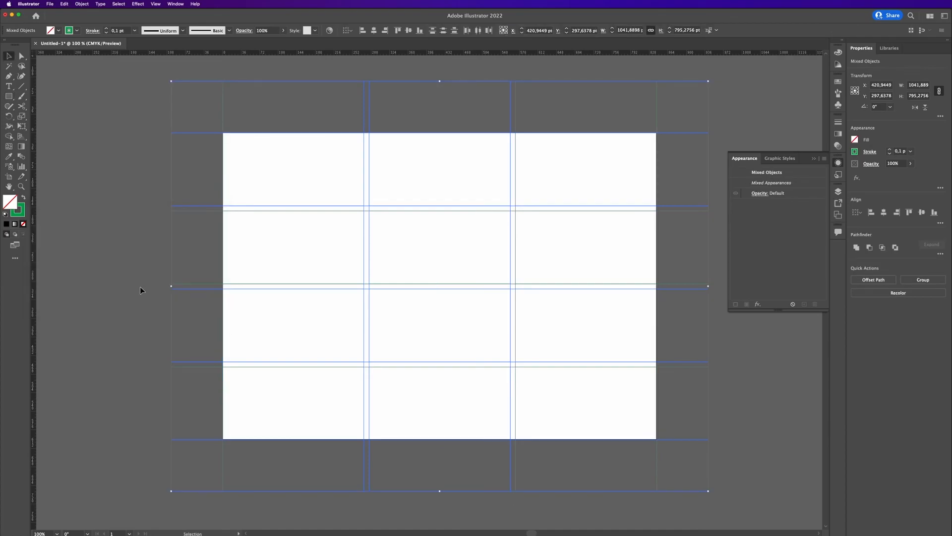